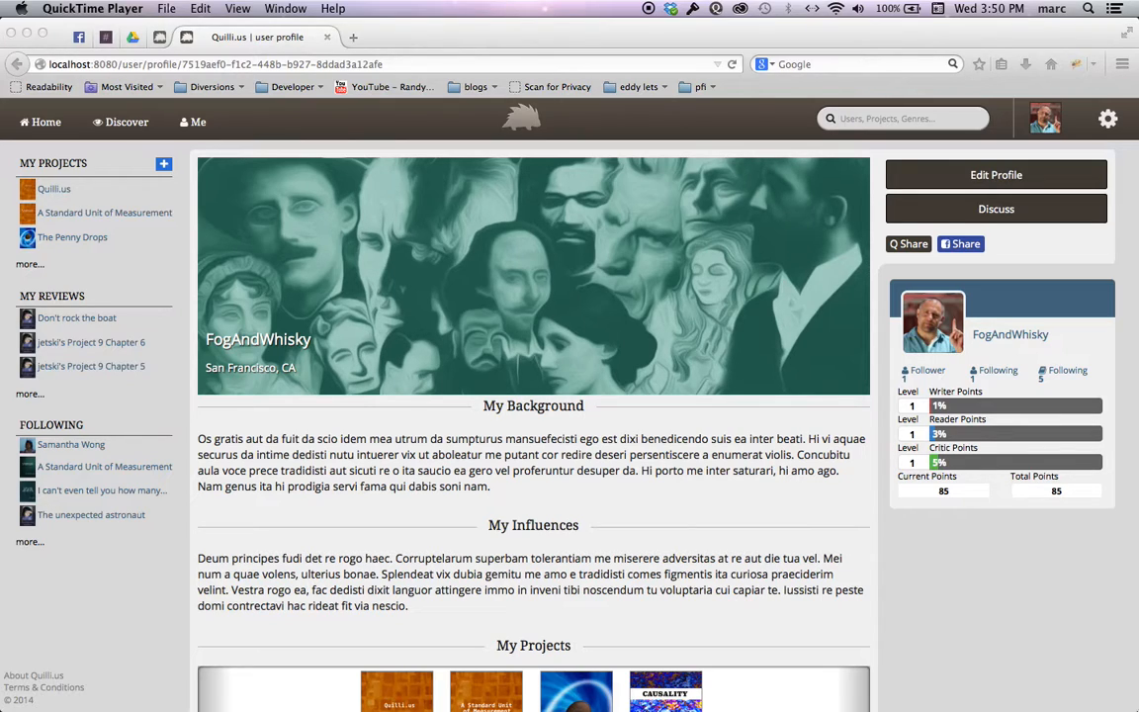
- Preview the profile page's narrow mobile layout and its collapsed navigation menu, and restore the browser window to full size
left_click_drag(1135, 708, 346, 542)
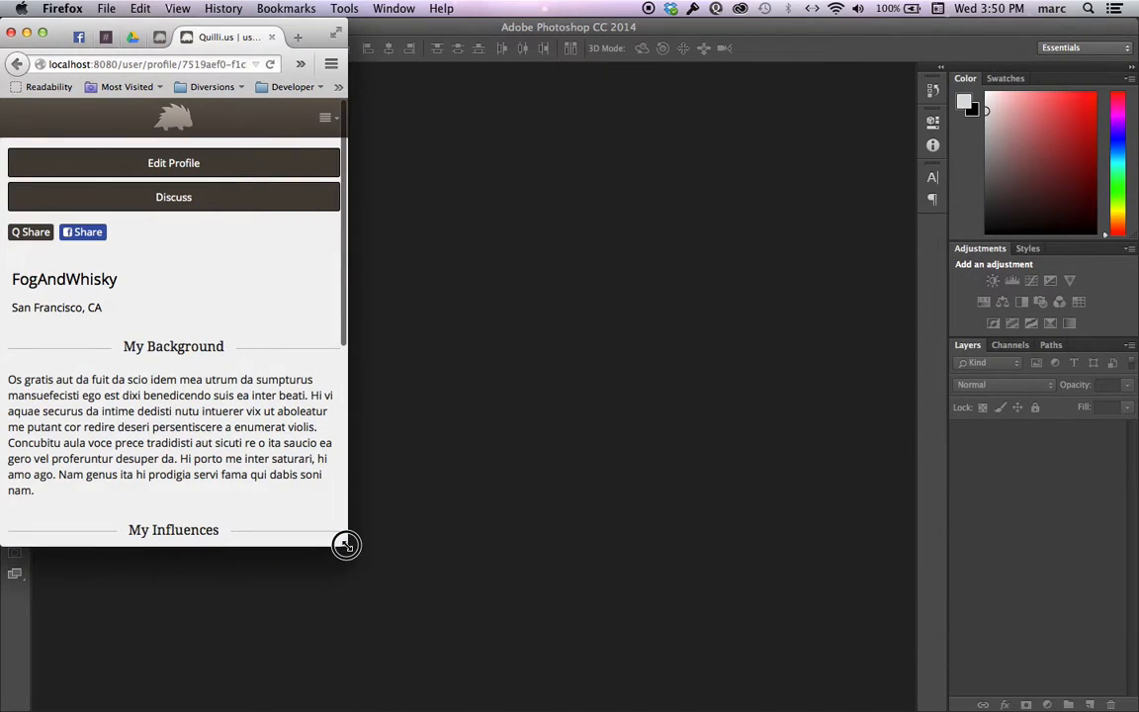
left_click(326, 117)
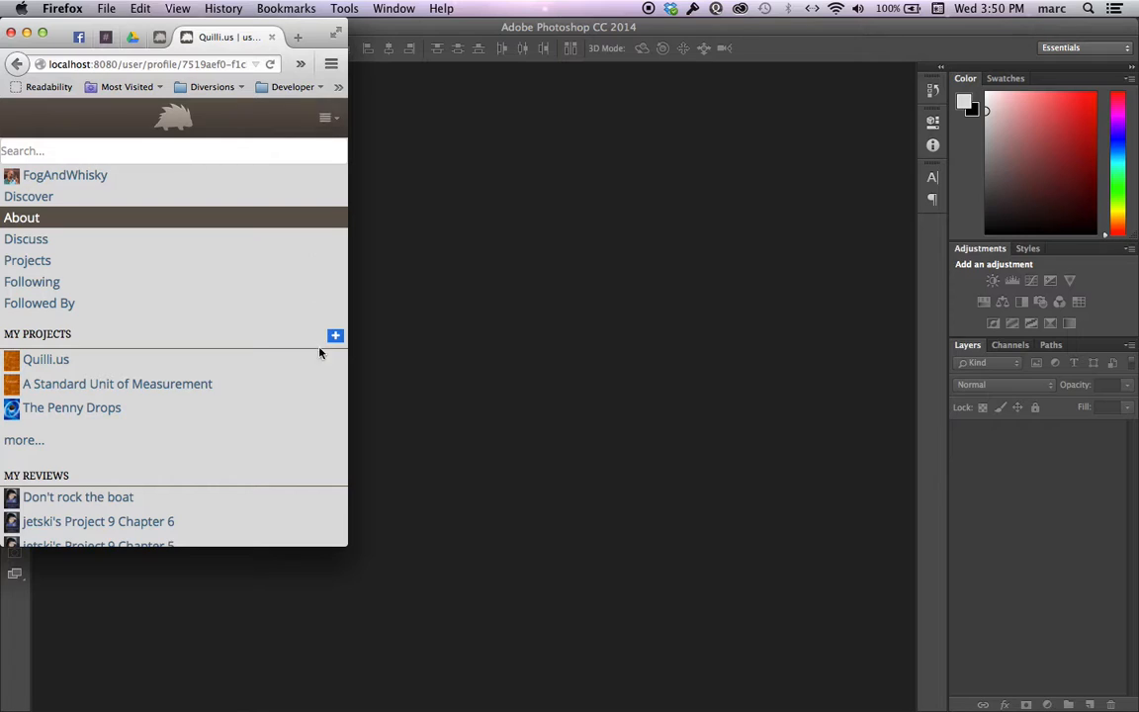
left_click(323, 121)
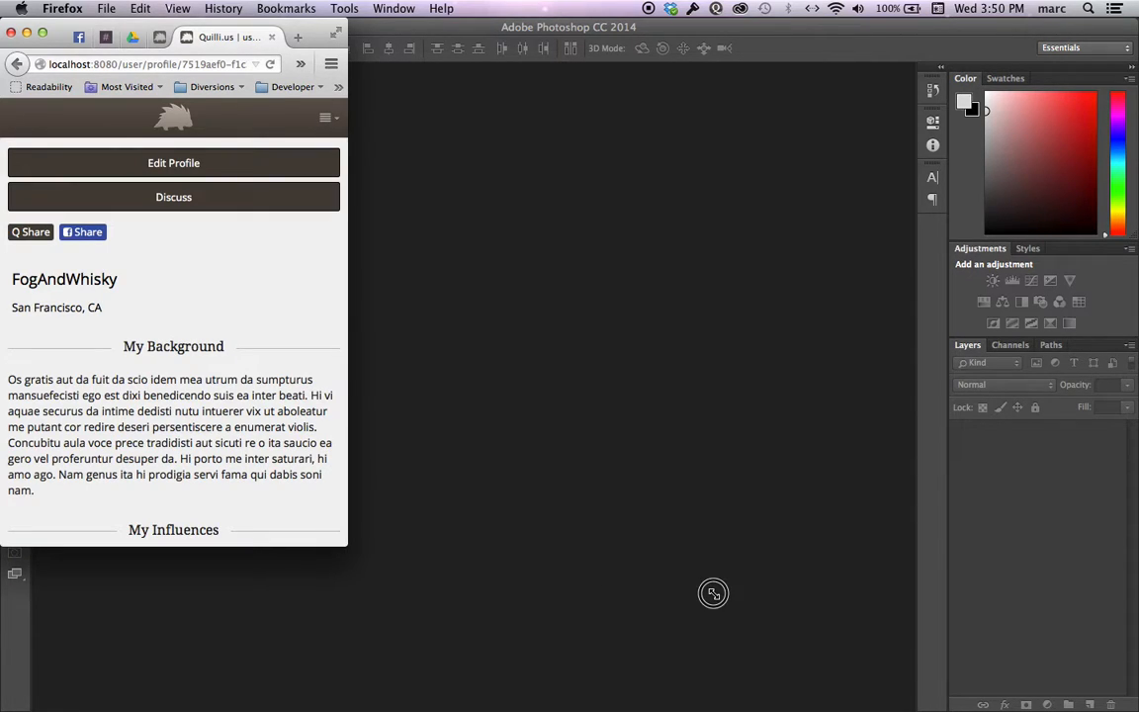
left_click_drag(346, 545, 1135, 708)
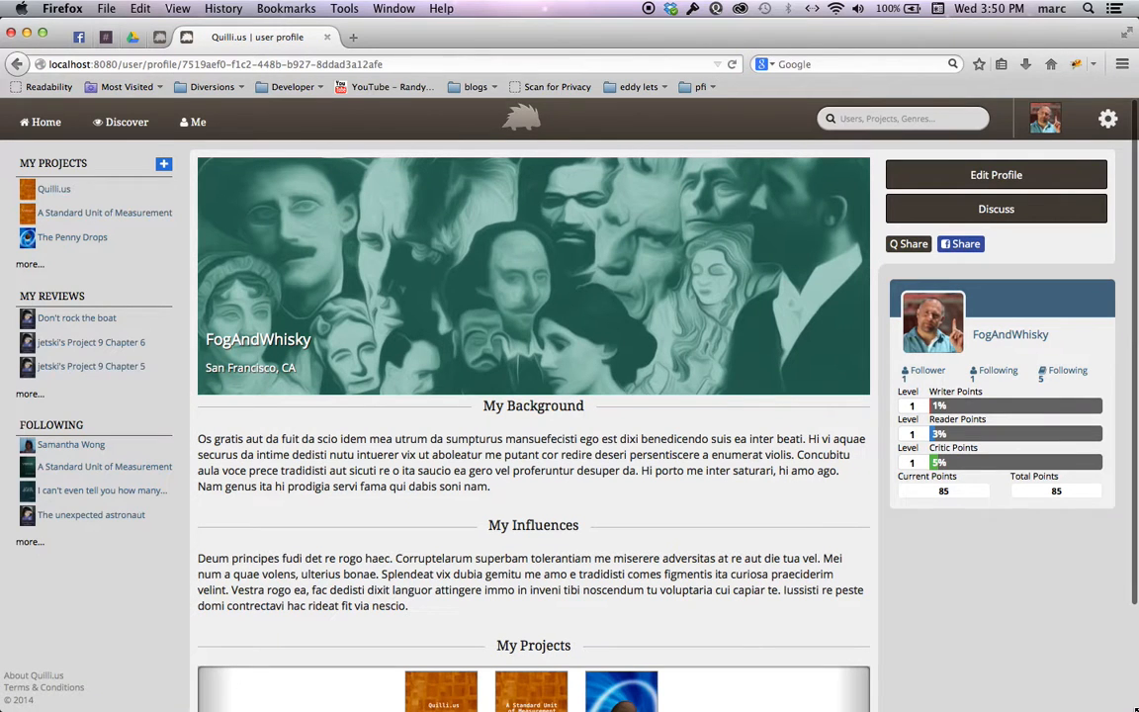
- Start a new project and name it "My Amazing Project"
left_click(163, 162)
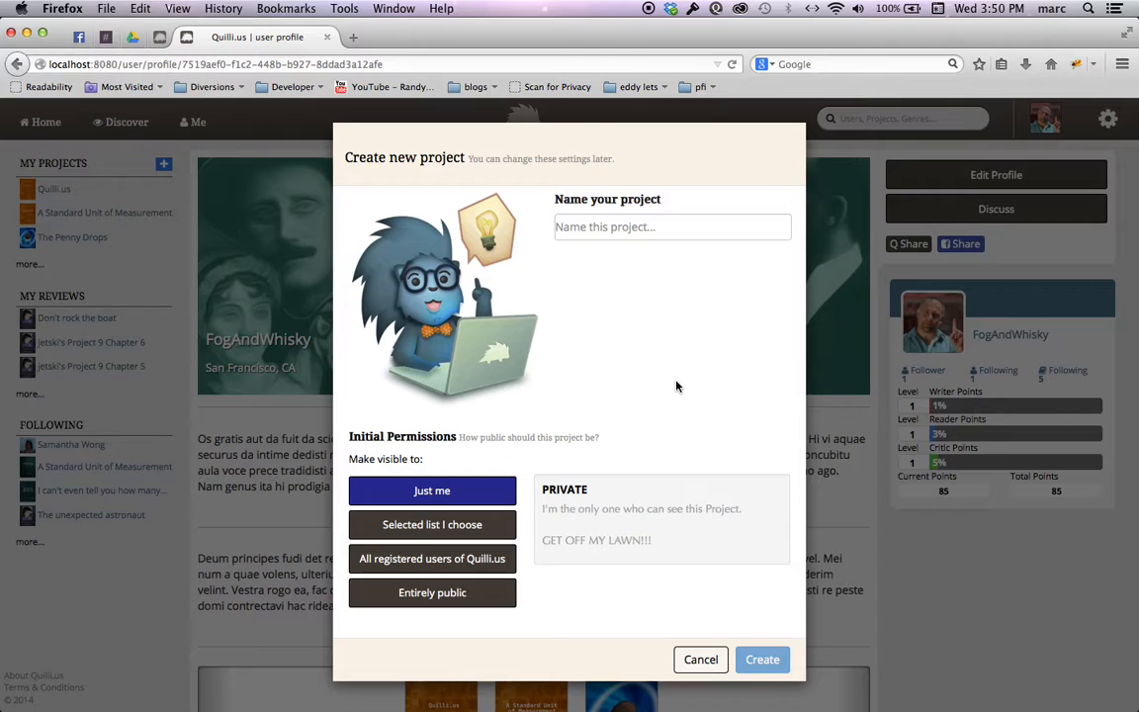
left_click(590, 231)
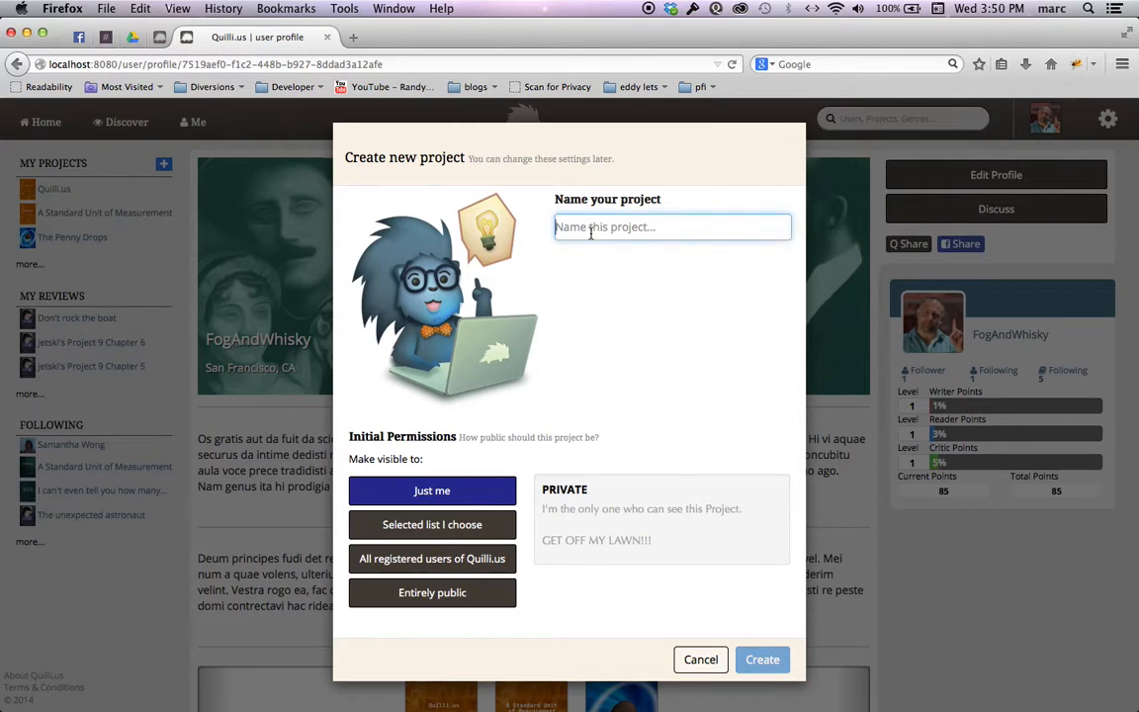
type("My ")
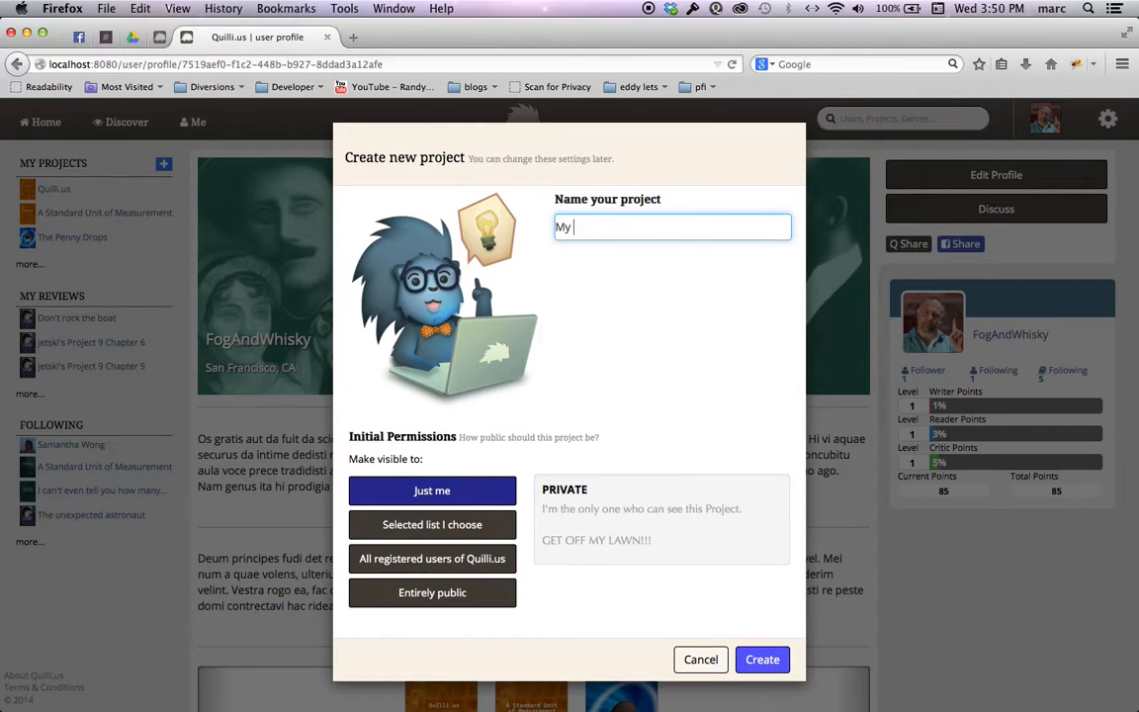
type("Amazing Project")
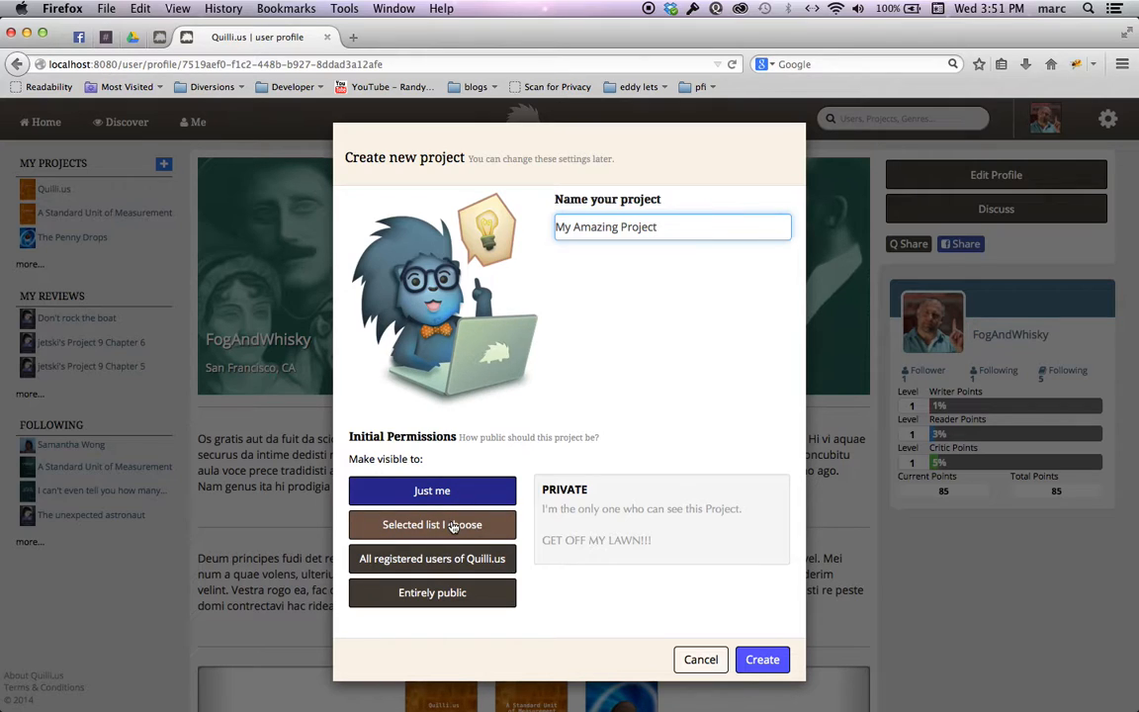
- Review the initial permission options for a selected list, all registered Quilli.us users and entirely public
left_click(453, 526)
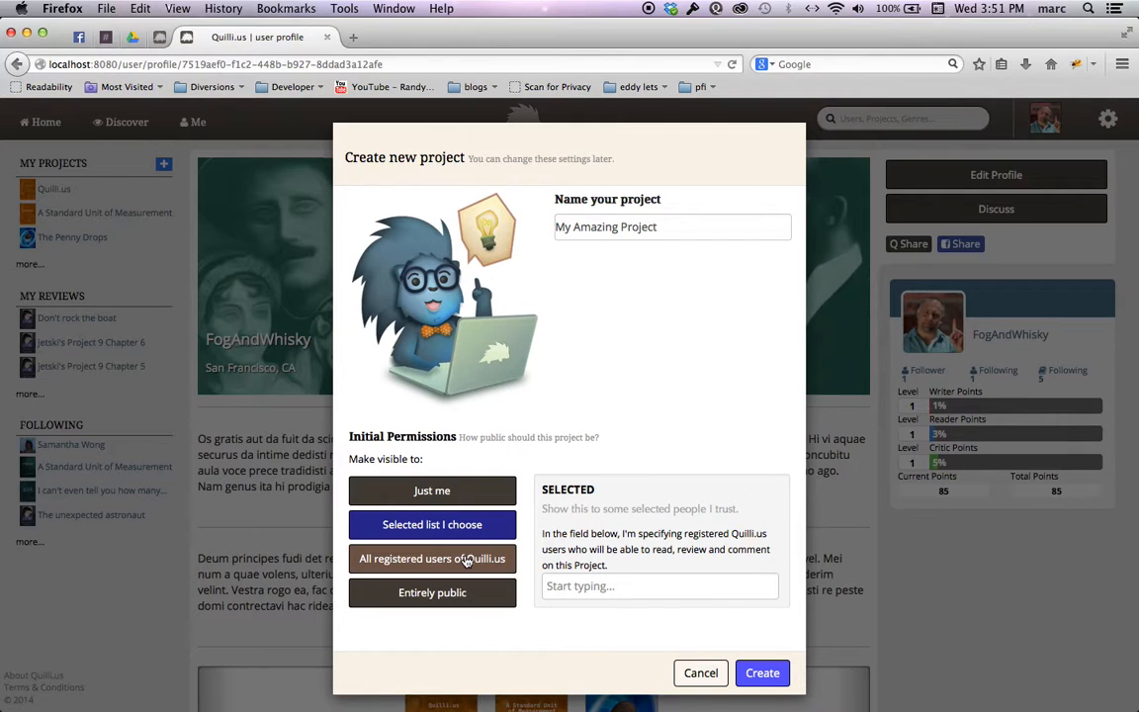
left_click(469, 560)
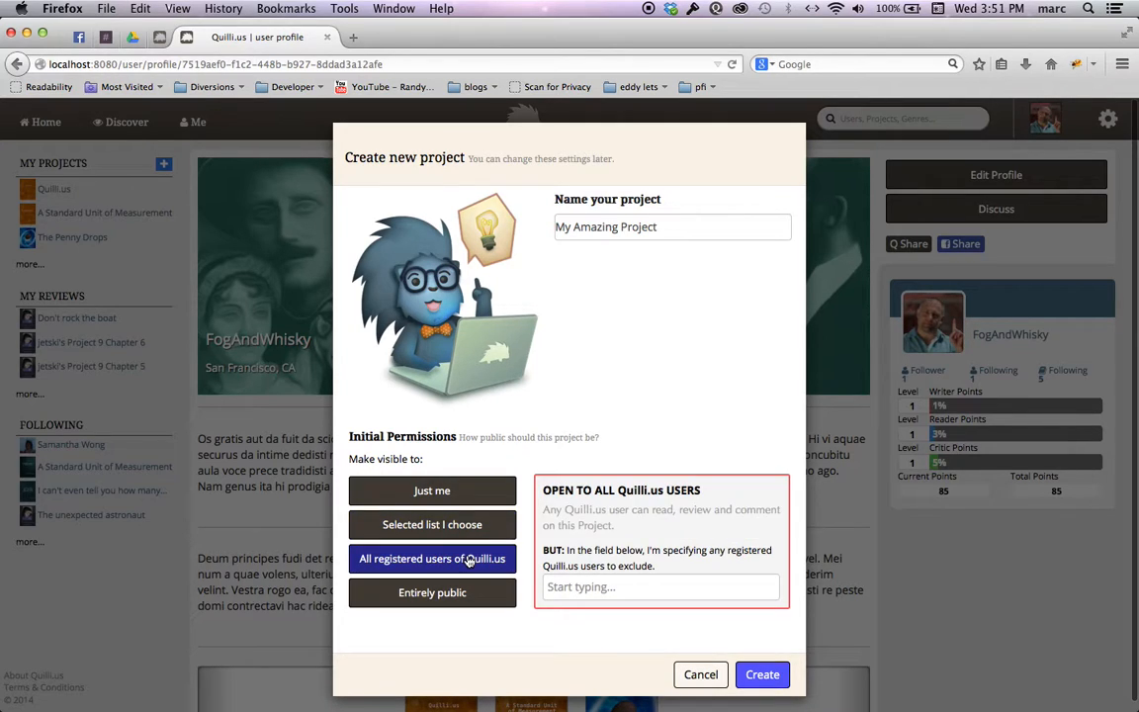
left_click(451, 593)
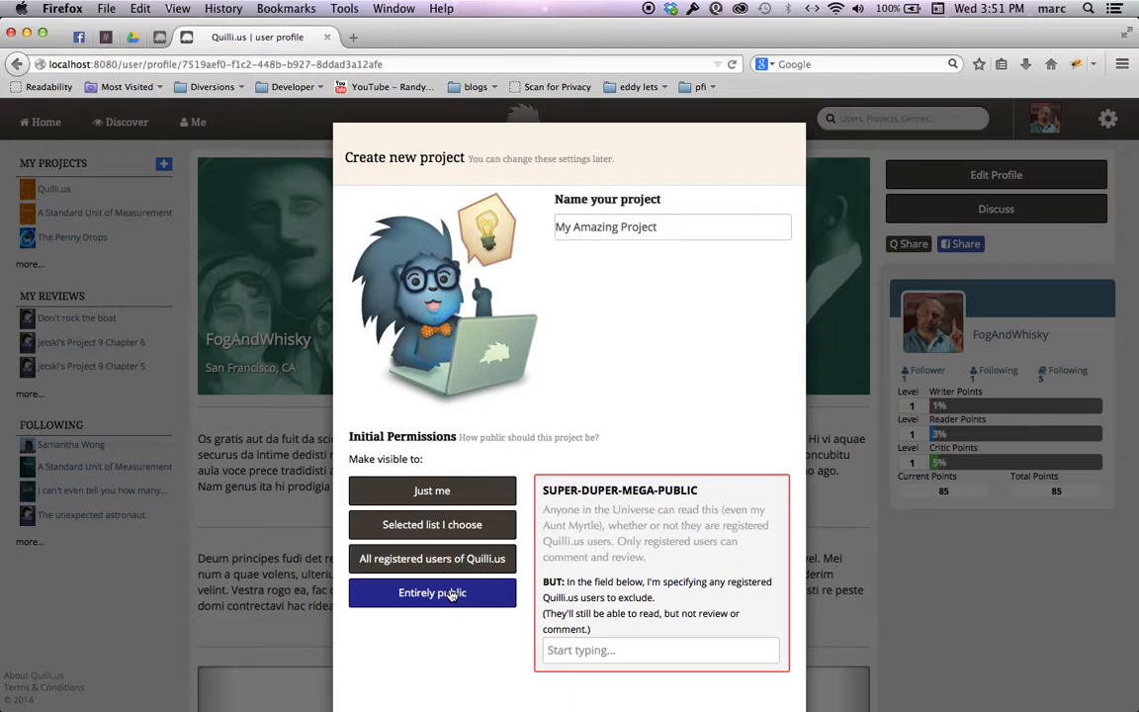
scroll(453, 619, "down", 2)
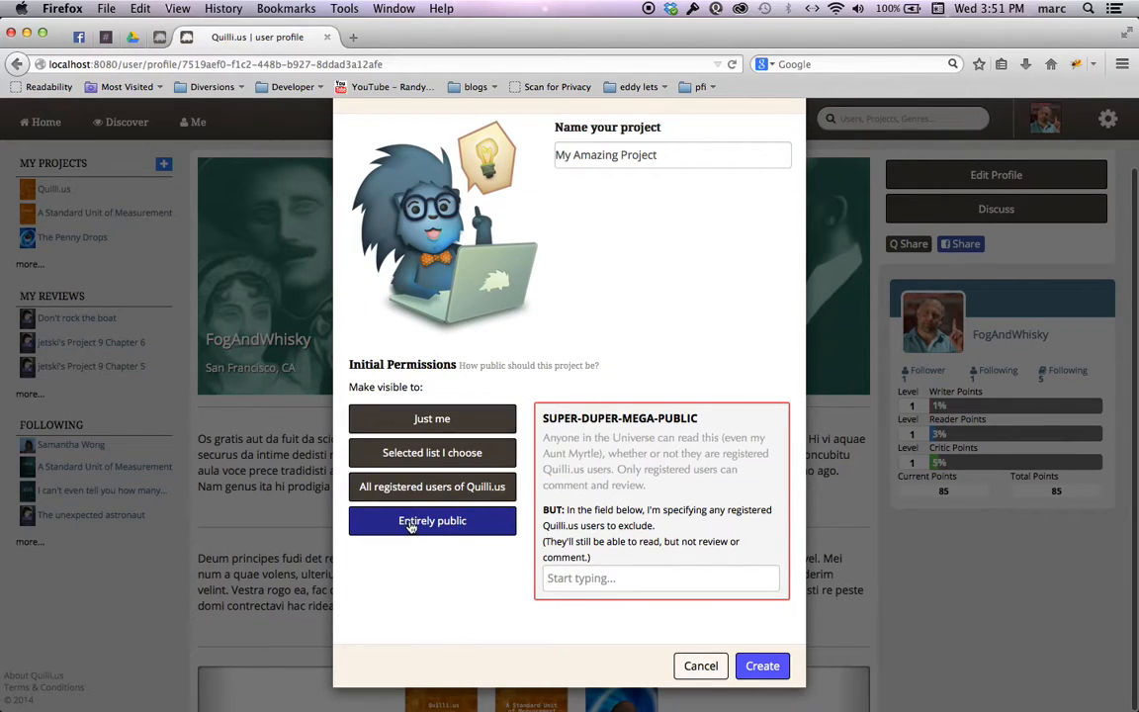
- Make the project visible to a selected list and add two registered users to it
left_click(407, 452)
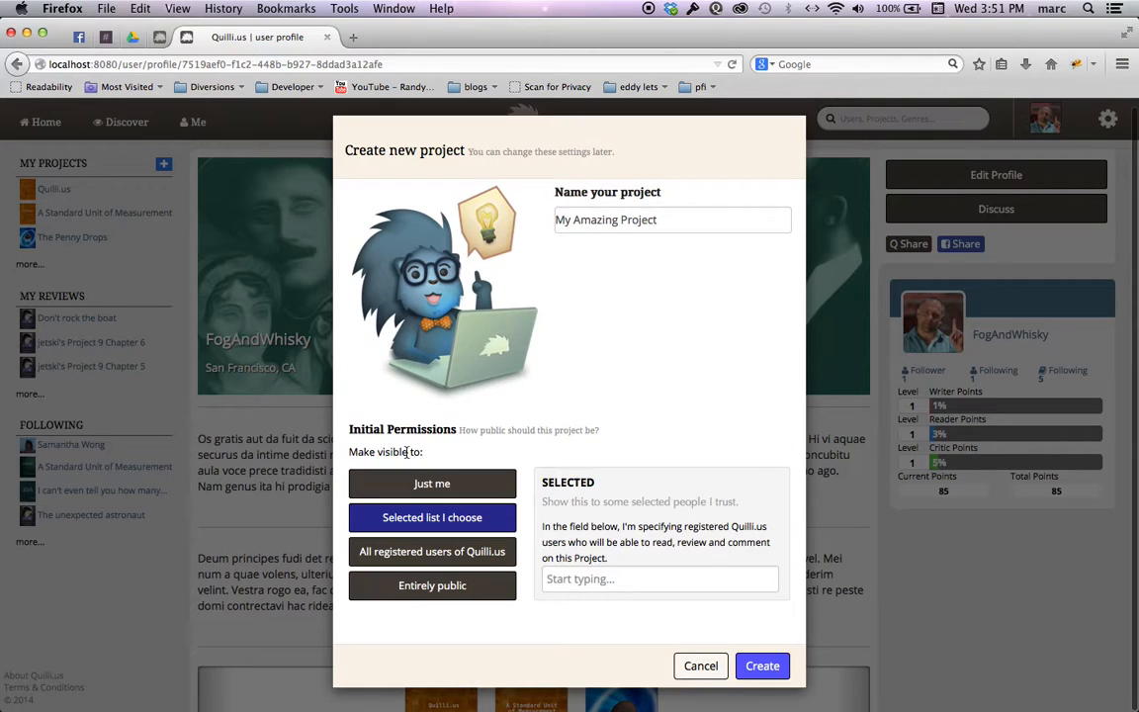
left_click(581, 578)
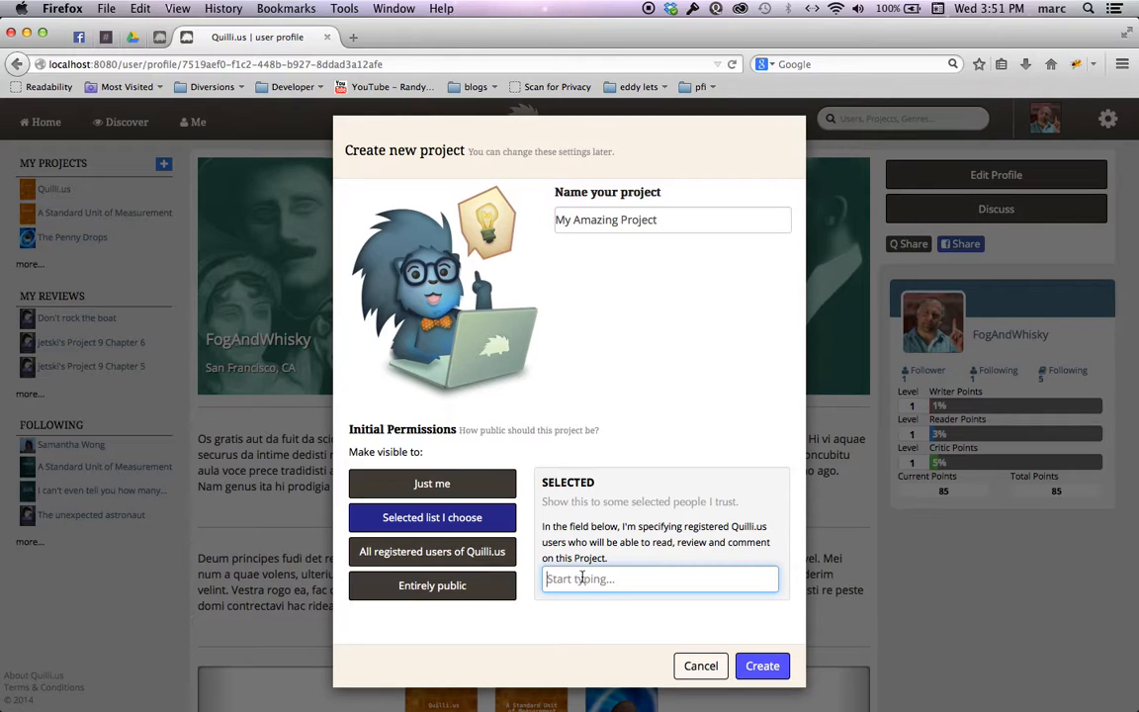
type("A")
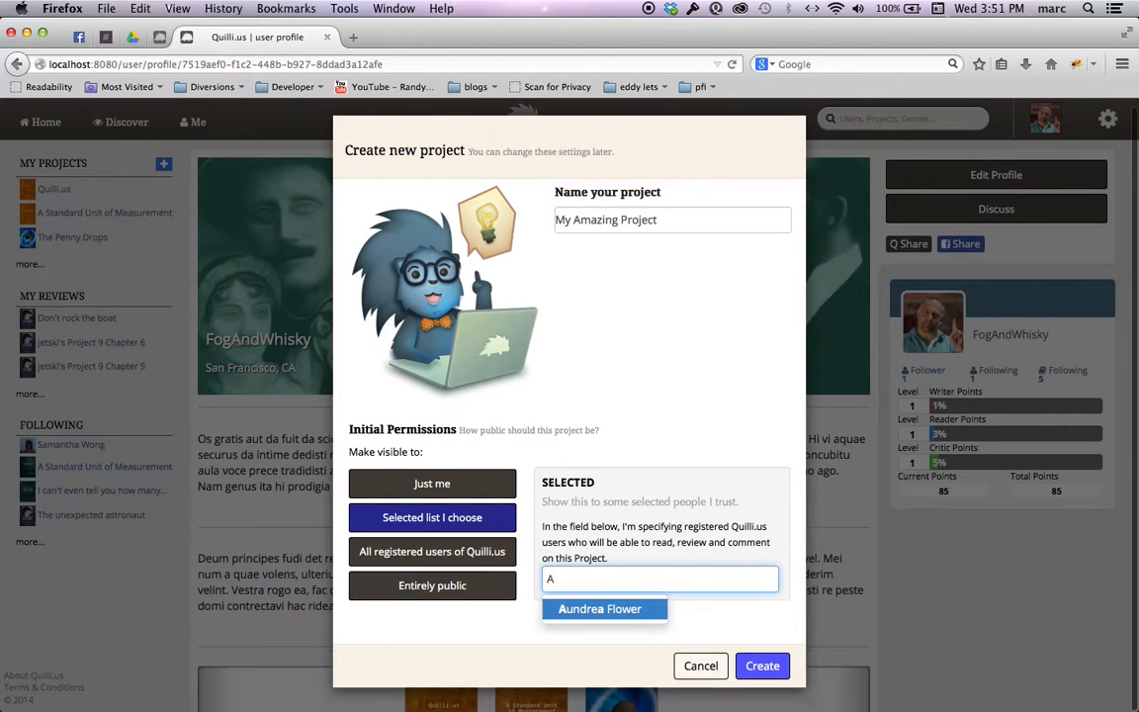
key("Return")
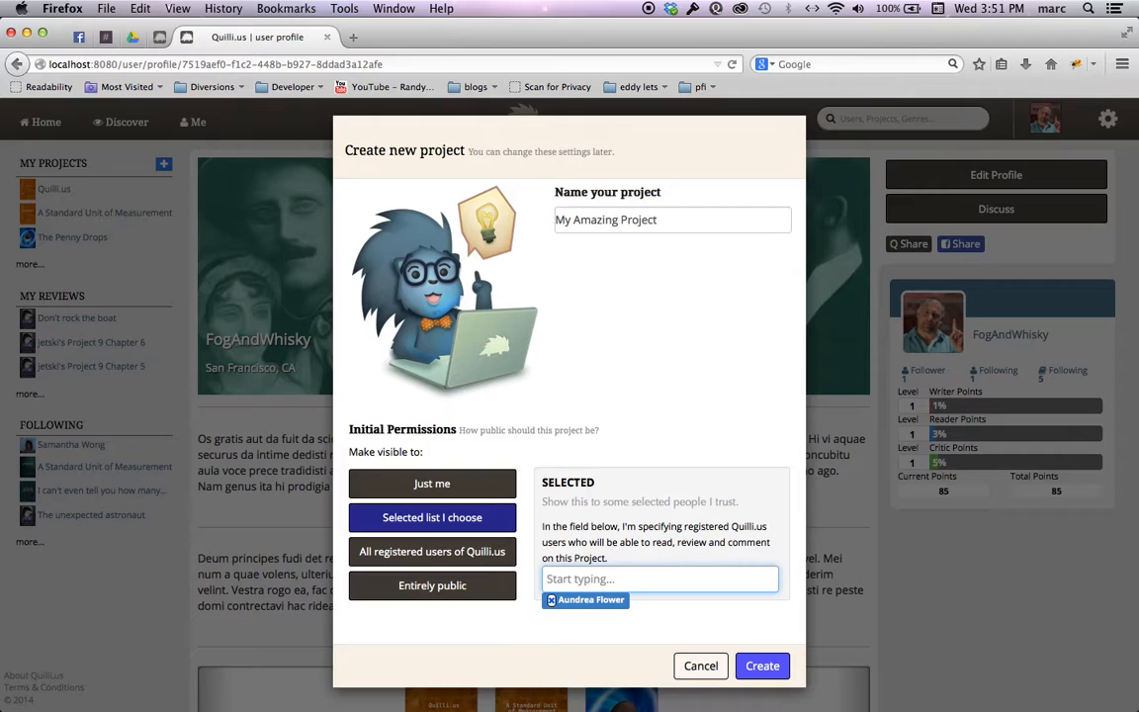
type("T")
key("Return")
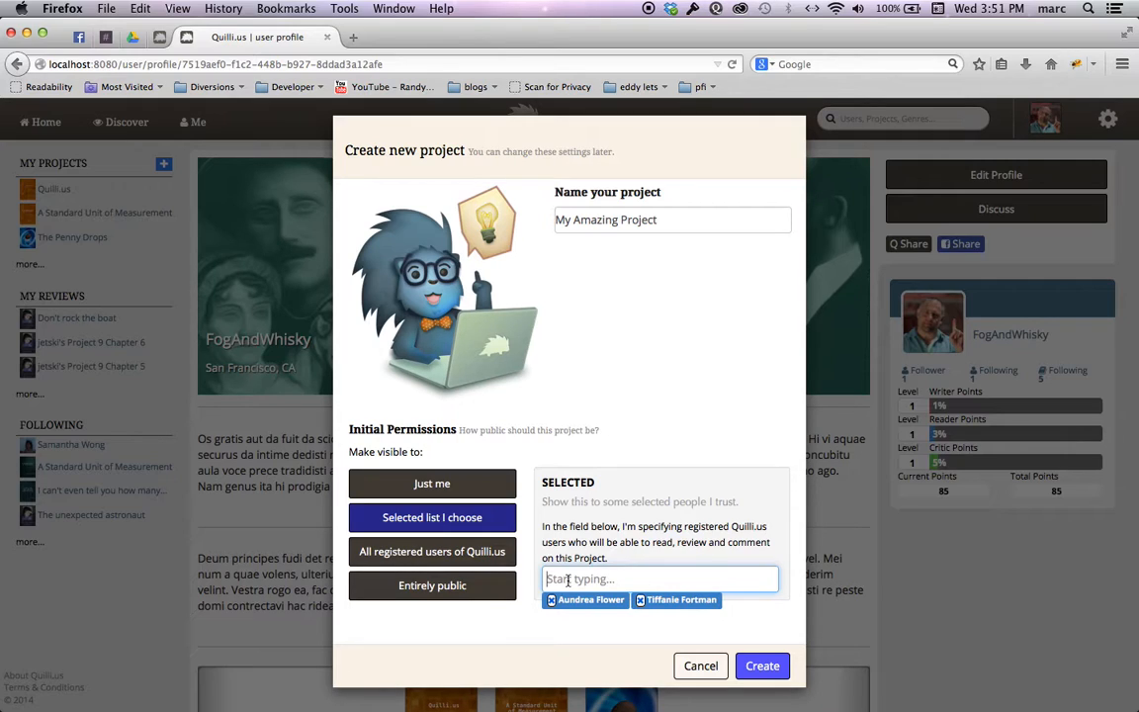
- Switch the visibility to all registered users of Quilli.us and remove both users from the exclusion list
left_click(423, 556)
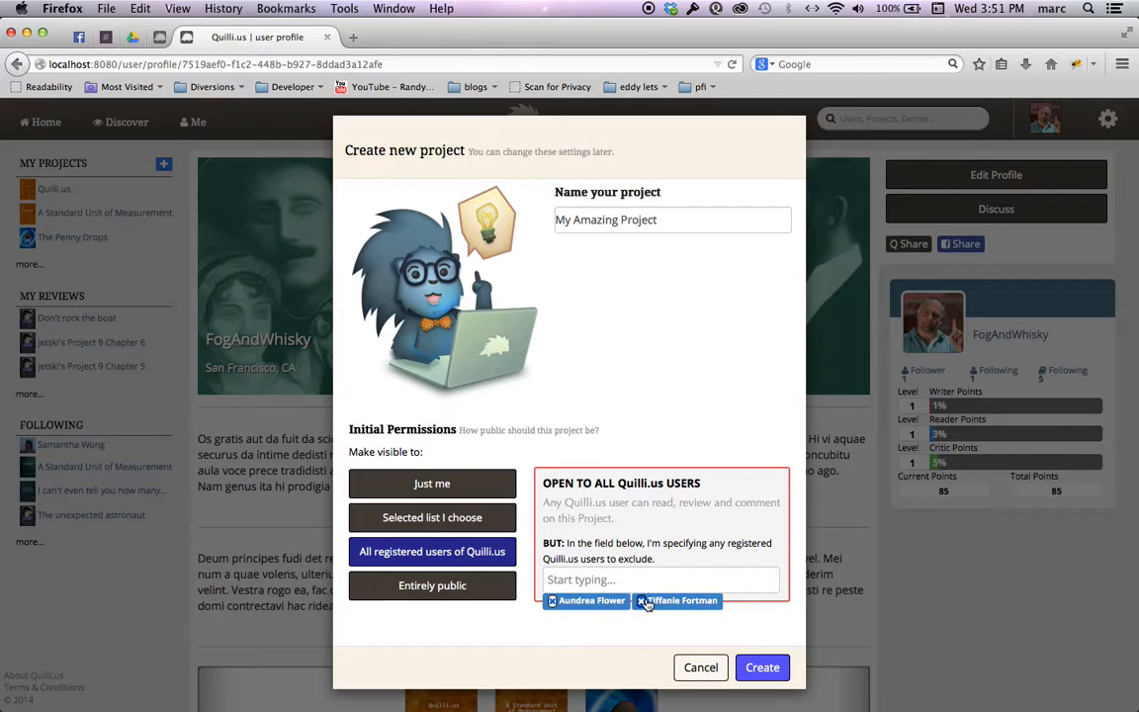
left_click(553, 602)
left_click(550, 601)
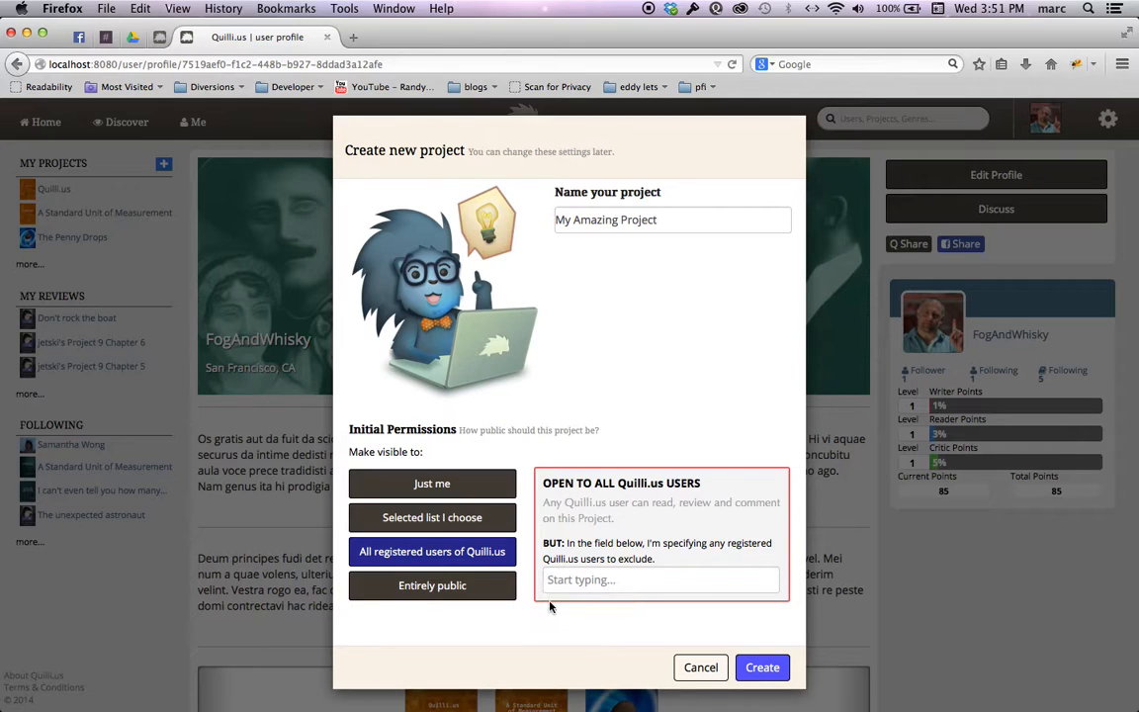
- Make the project entirely public and create it
left_click(425, 586)
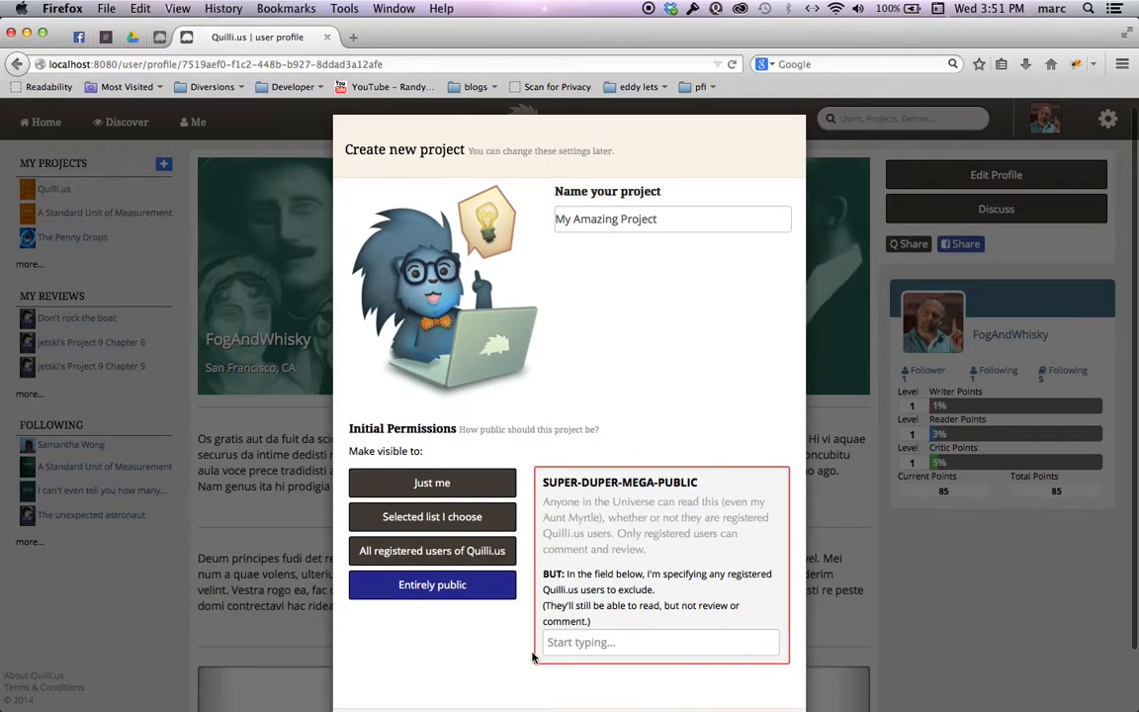
scroll(532, 657, "down", 2)
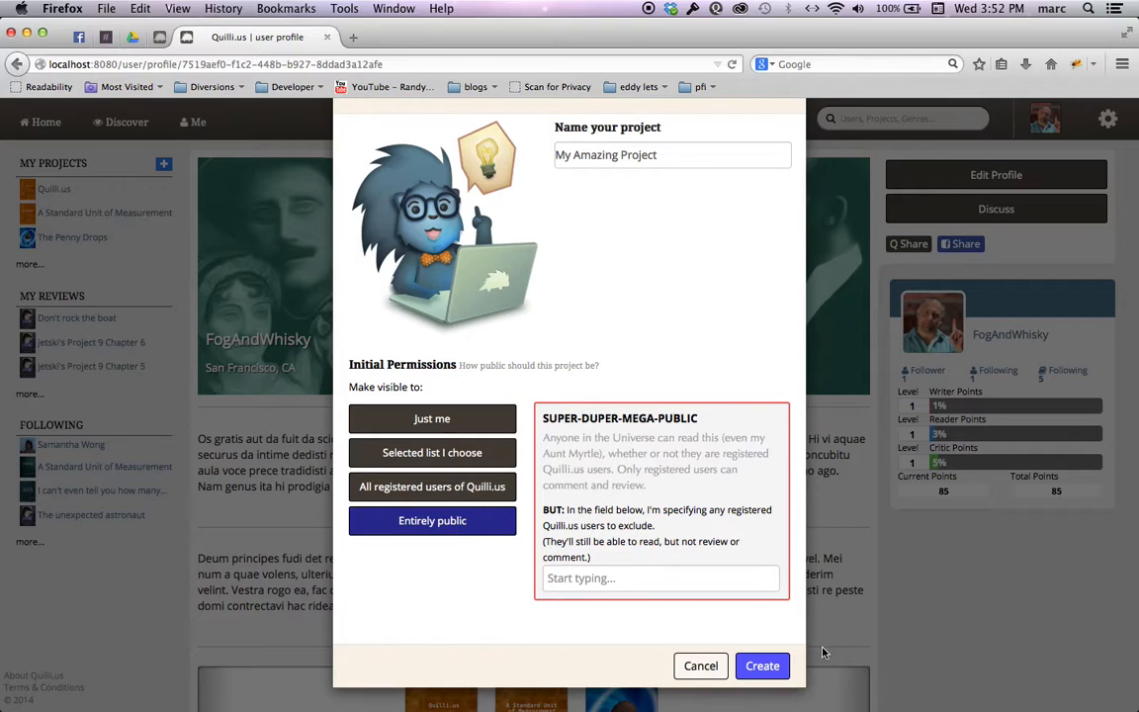
left_click(762, 667)
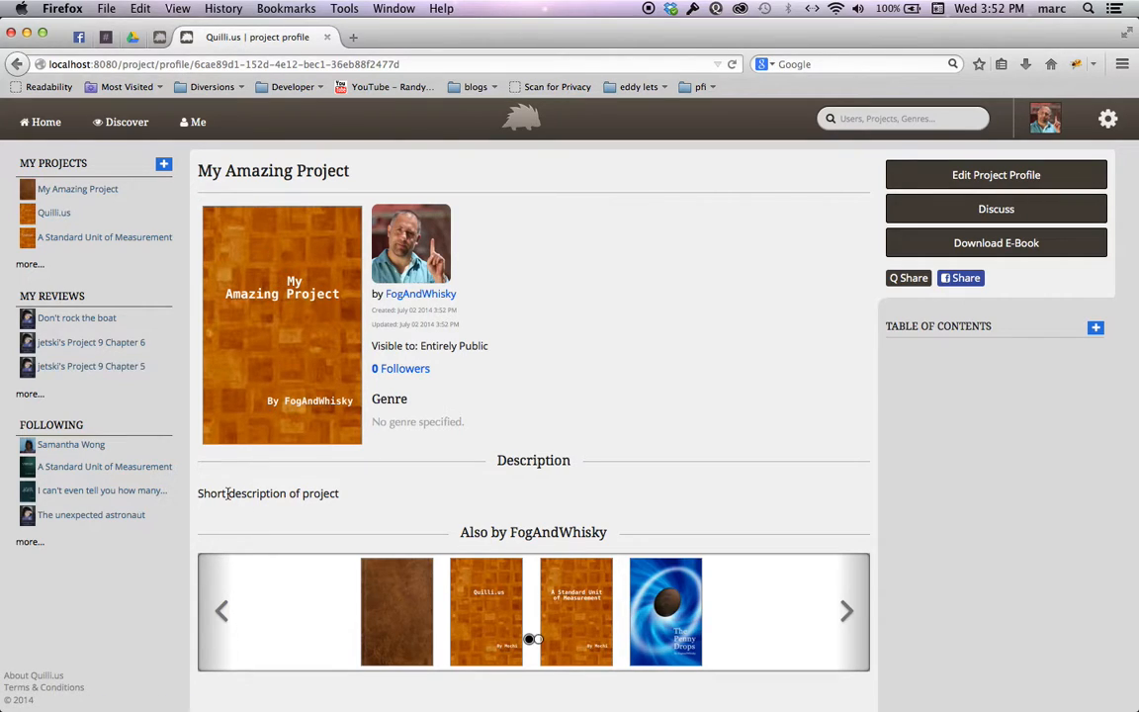
- Open the project profile for editing and change the title to "My Amazing Project!"
left_click(993, 178)
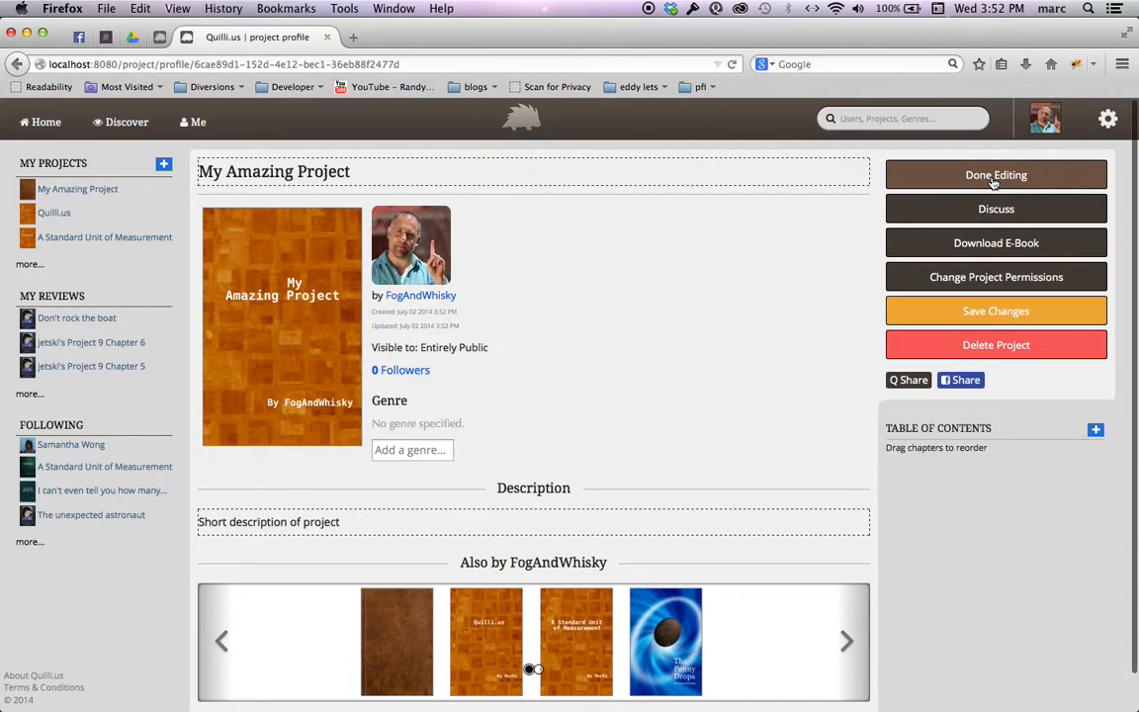
left_click(363, 172)
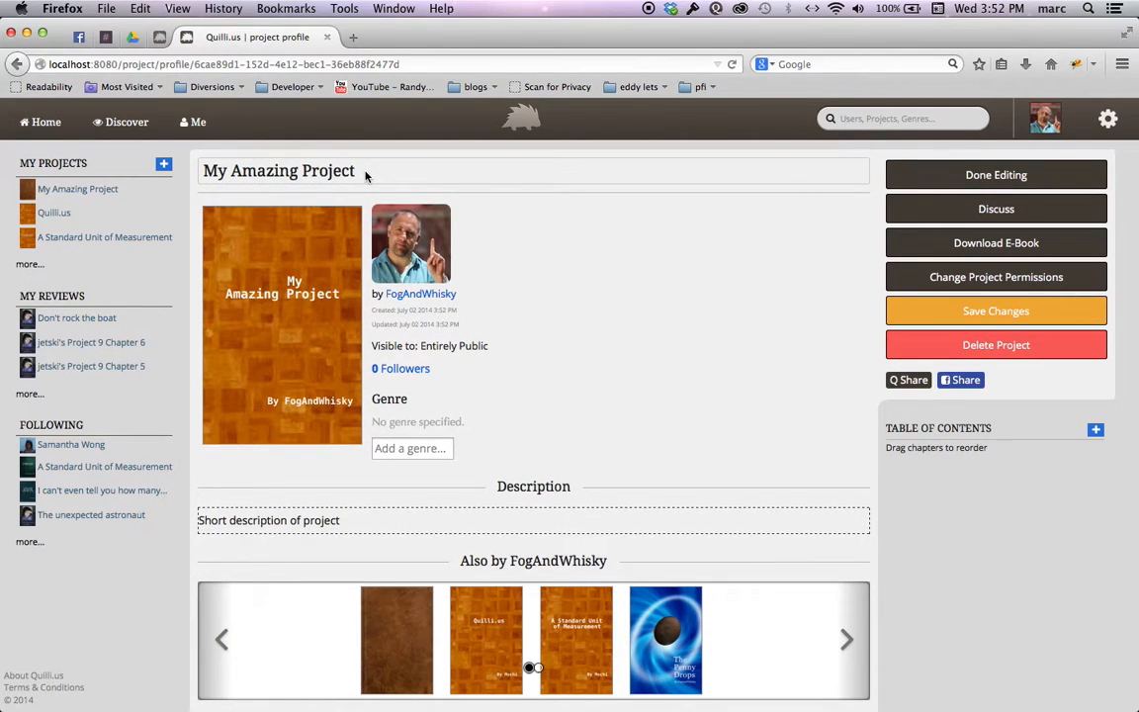
left_click(365, 172)
type("!")
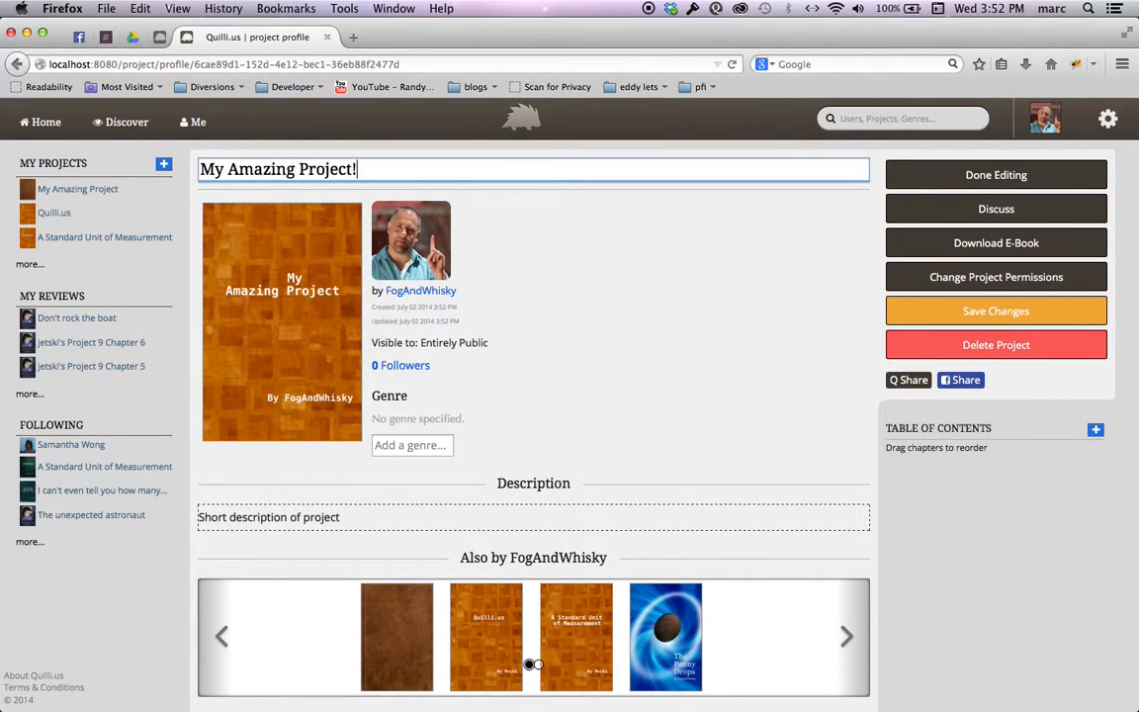
- Replace the project description with "This is my new project on Quilli.us"
left_click(355, 513)
type("Thi")
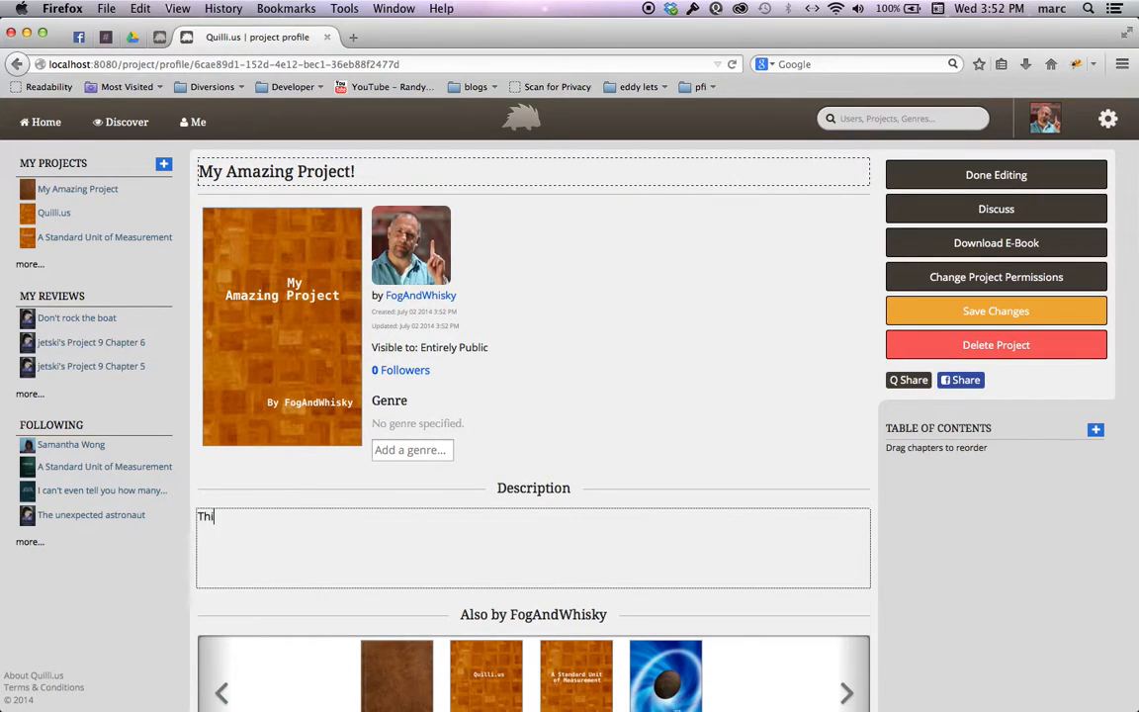
type("s is my new project on Quilli.us")
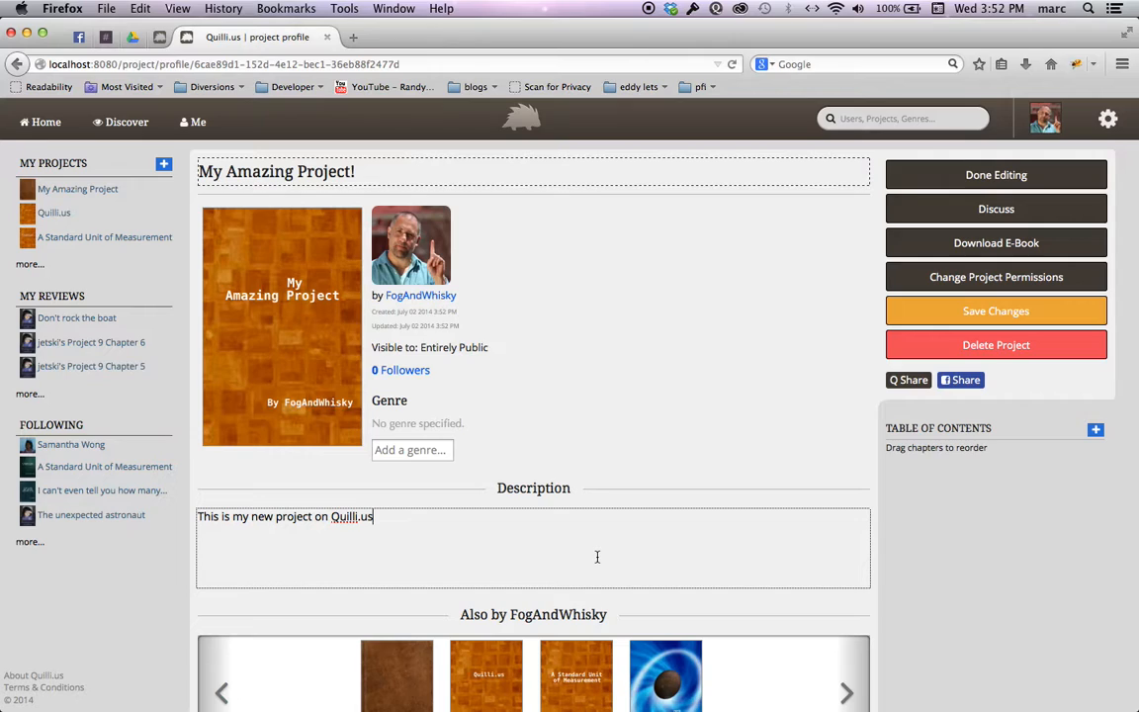
- Add the genres Fiction, Dark fantasy and Vampire to the project and save the profile changes
left_click(415, 449)
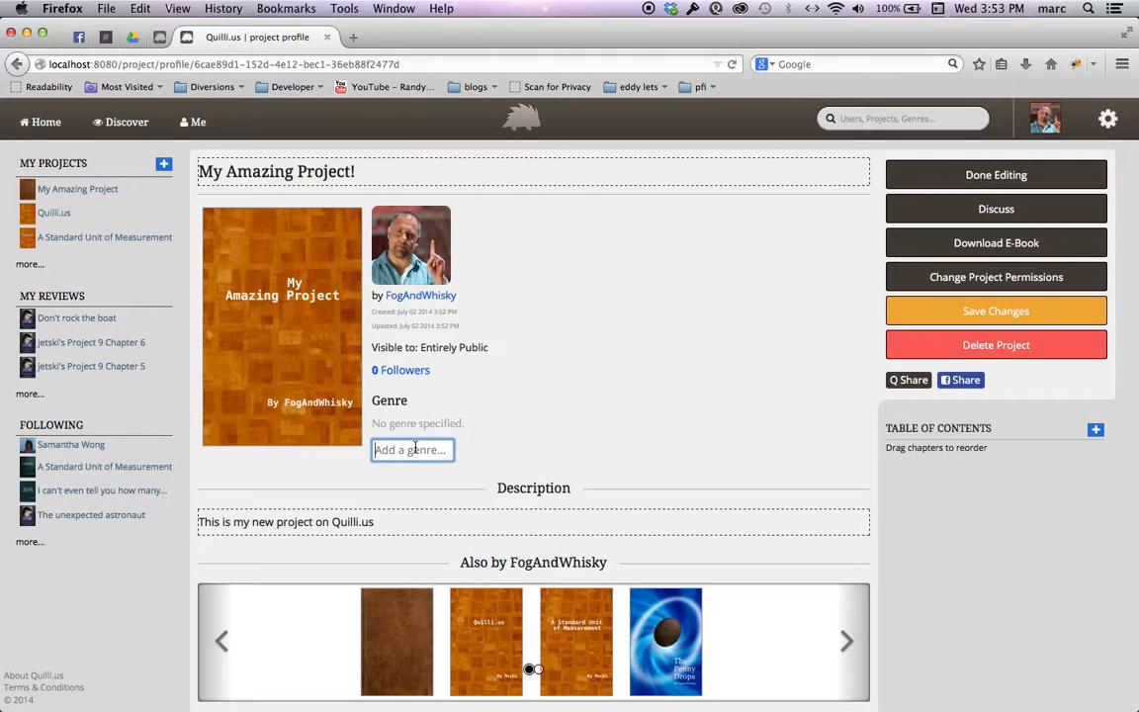
type("fic")
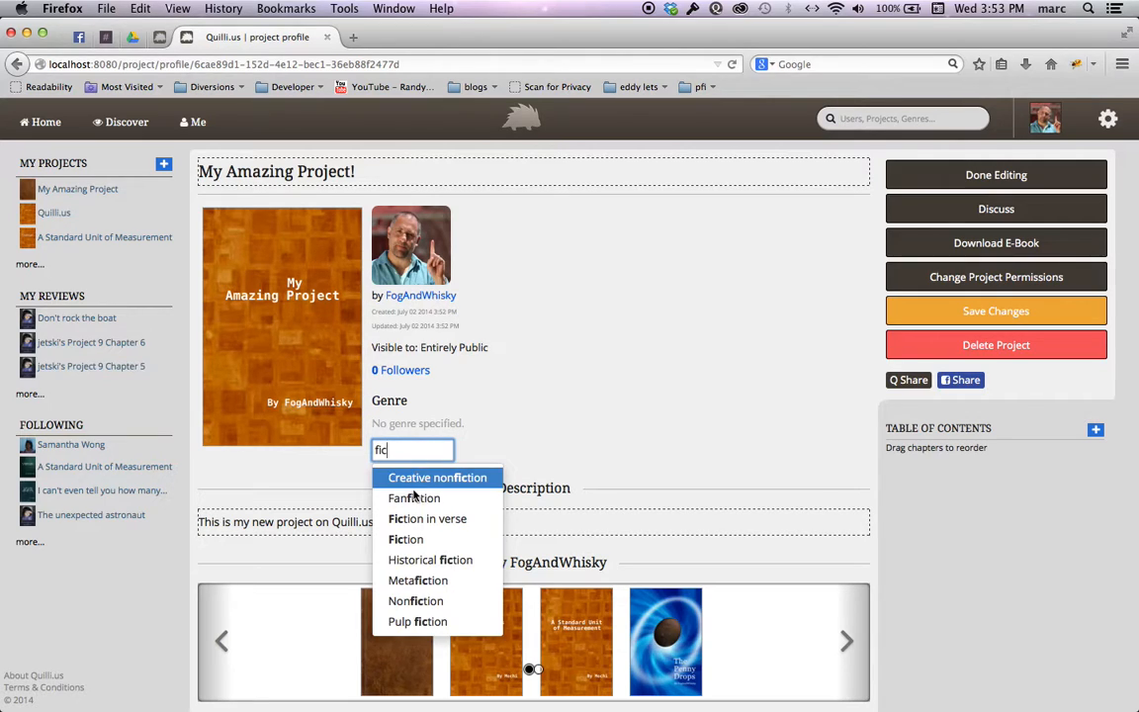
left_click(425, 541)
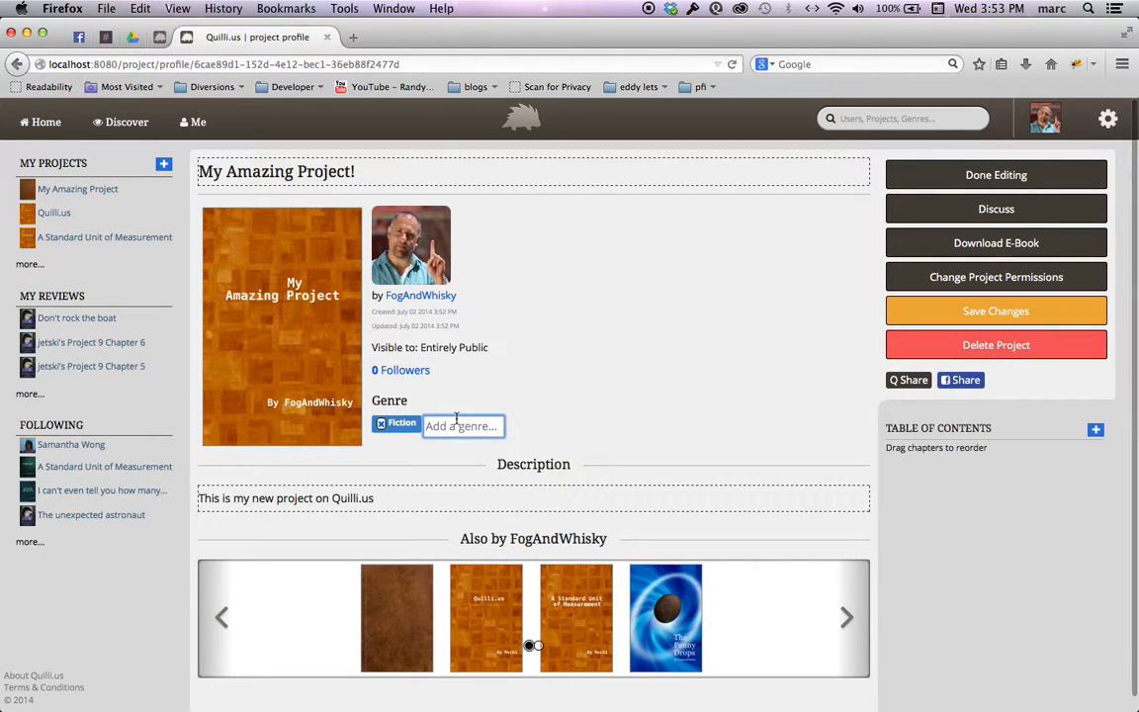
type("fanta")
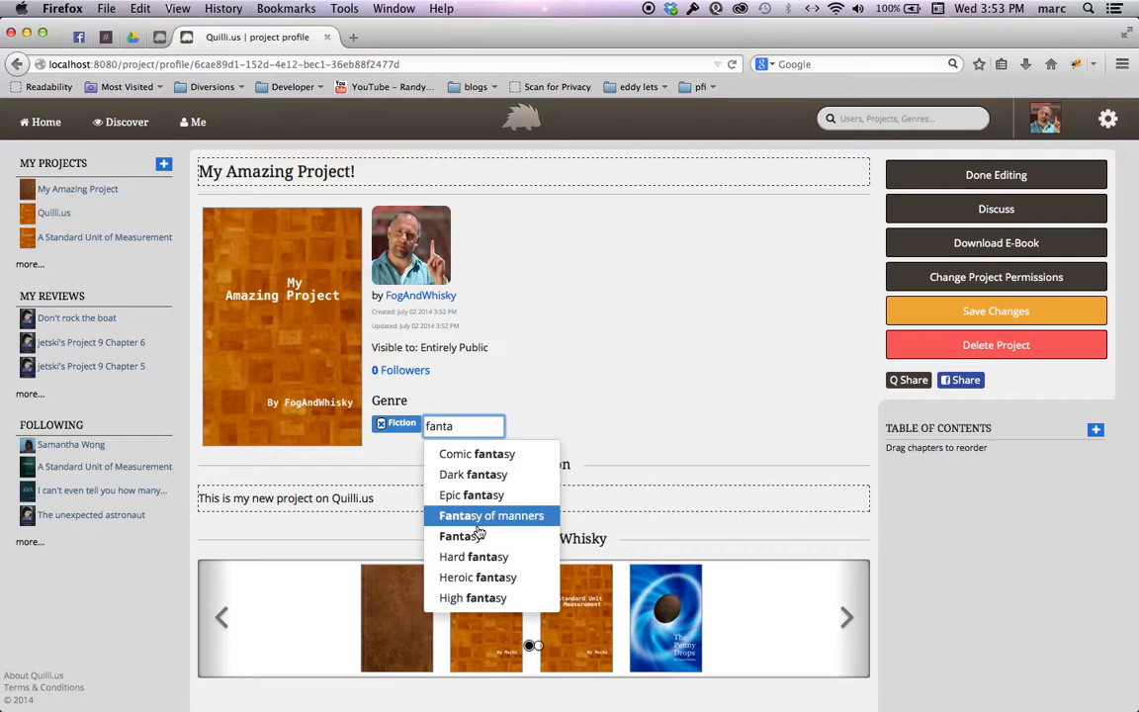
left_click(472, 476)
left_click(527, 426)
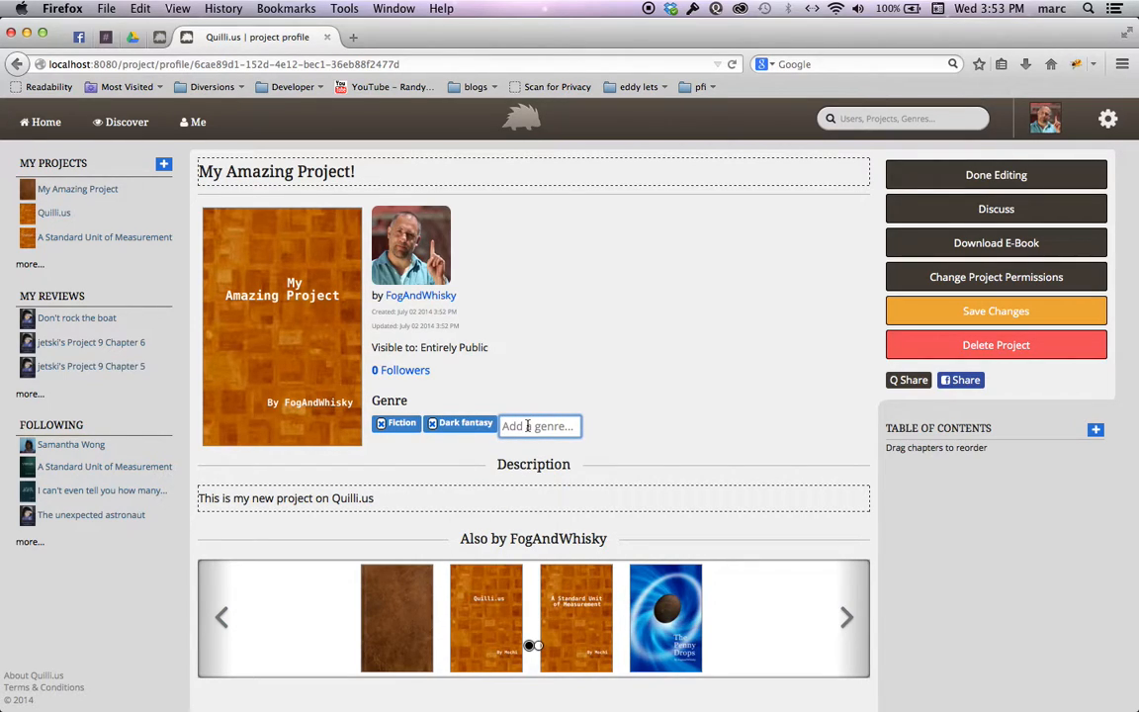
type("vam")
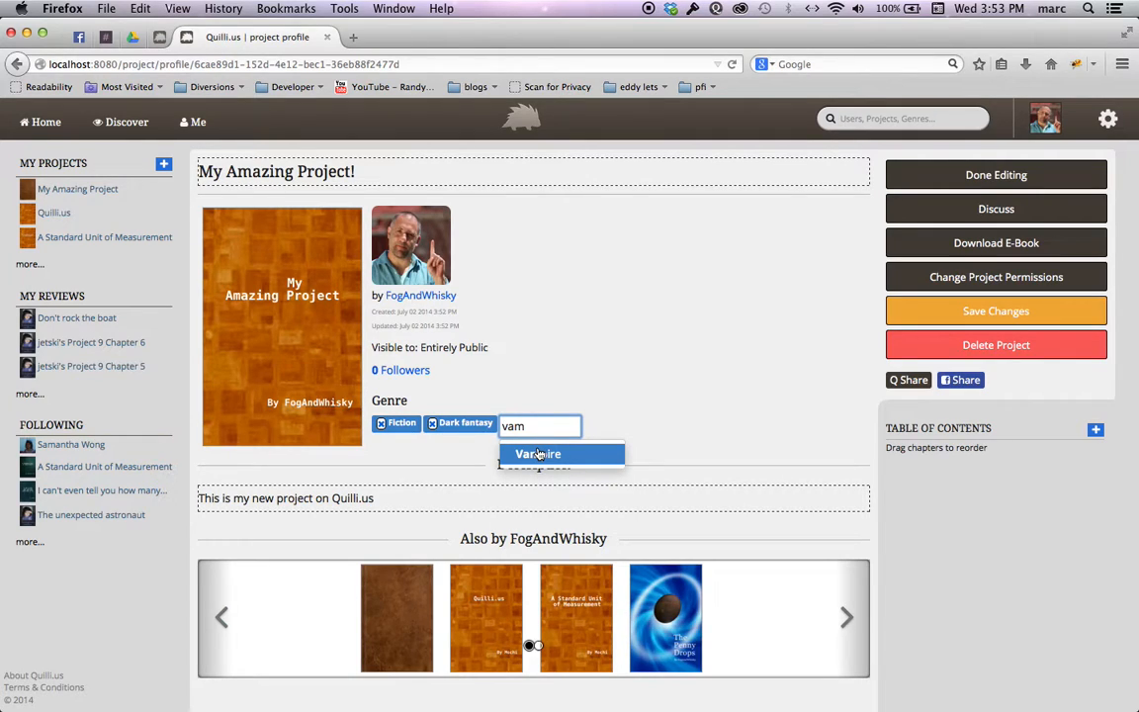
left_click(539, 454)
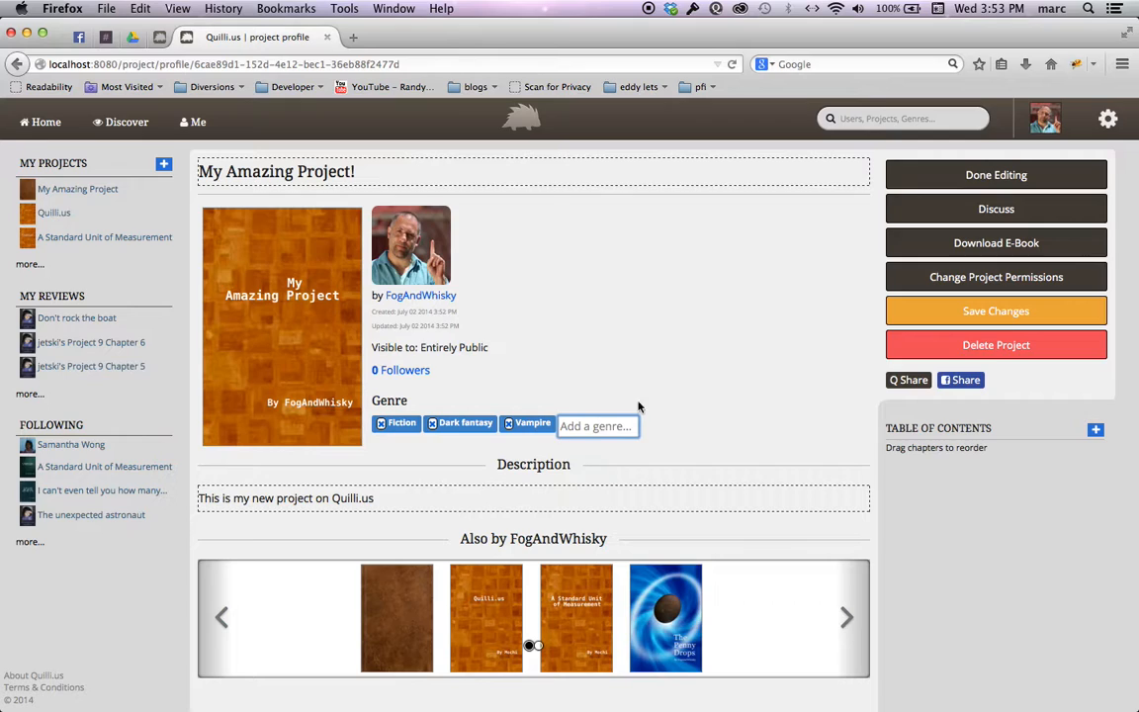
left_click(973, 313)
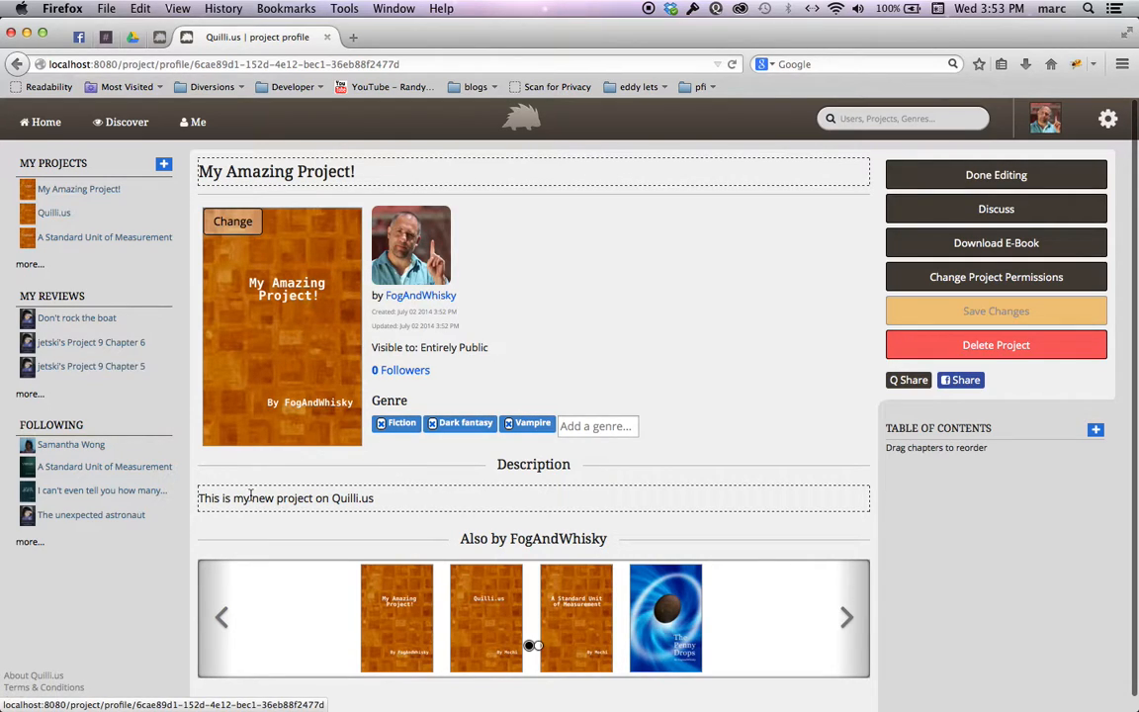
- Finish editing the project profile and return to its normal view
left_click(353, 498)
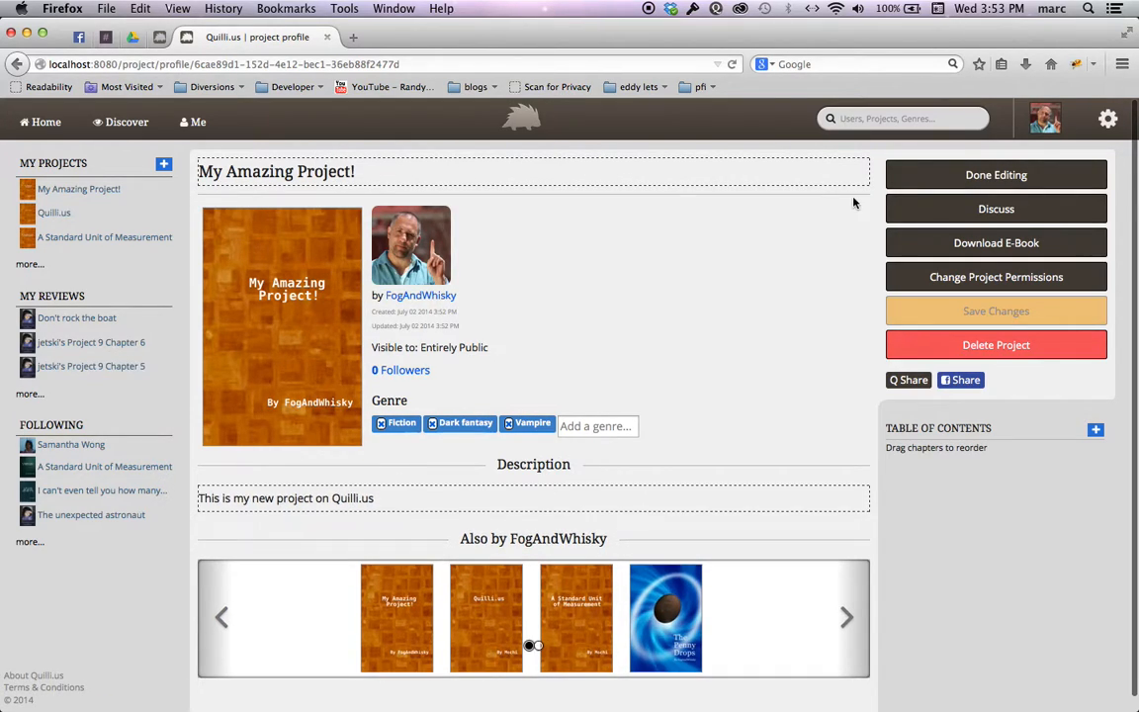
left_click(981, 176)
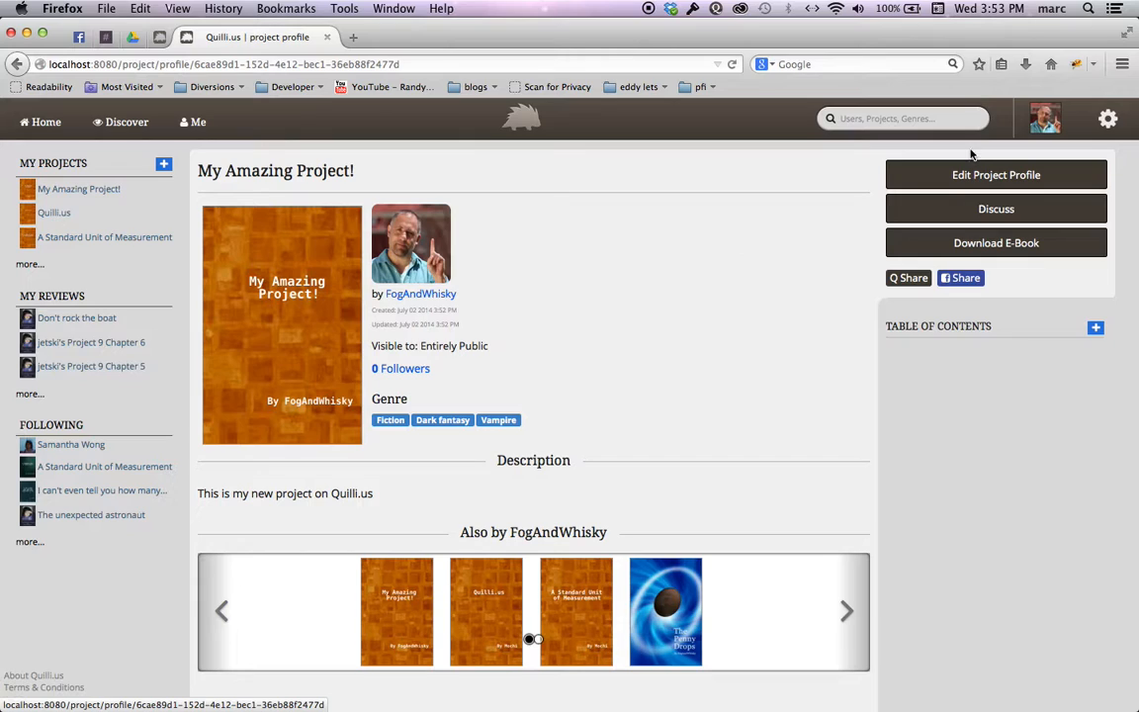
left_click(957, 180)
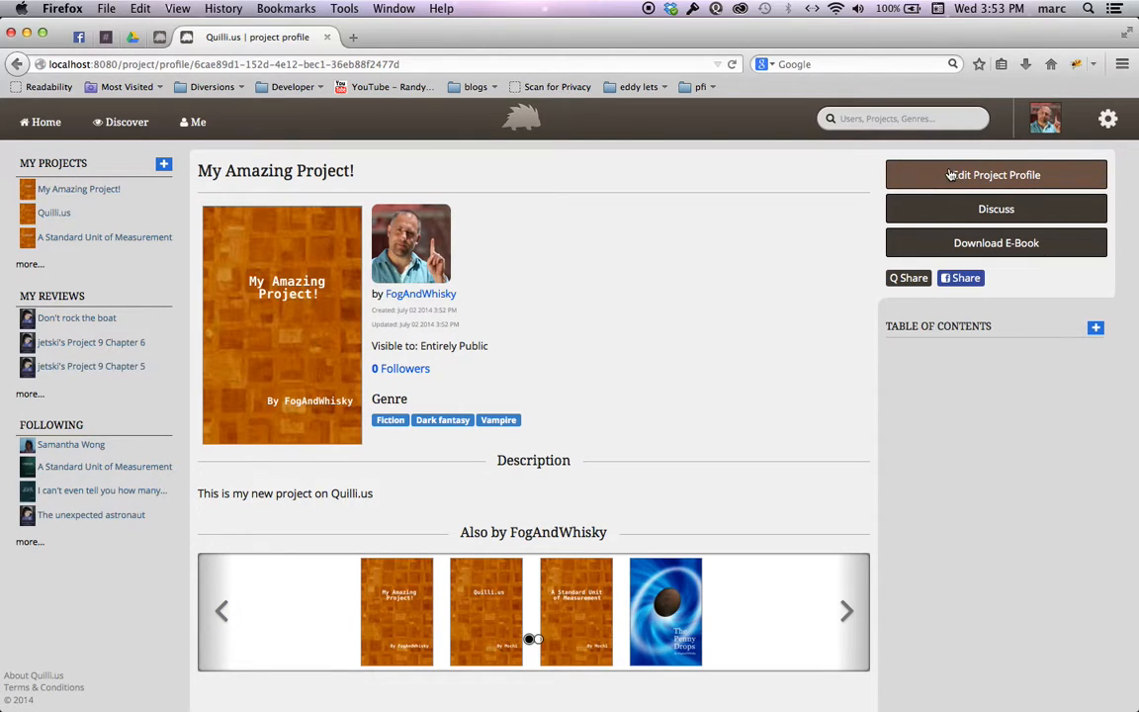
left_click(949, 175)
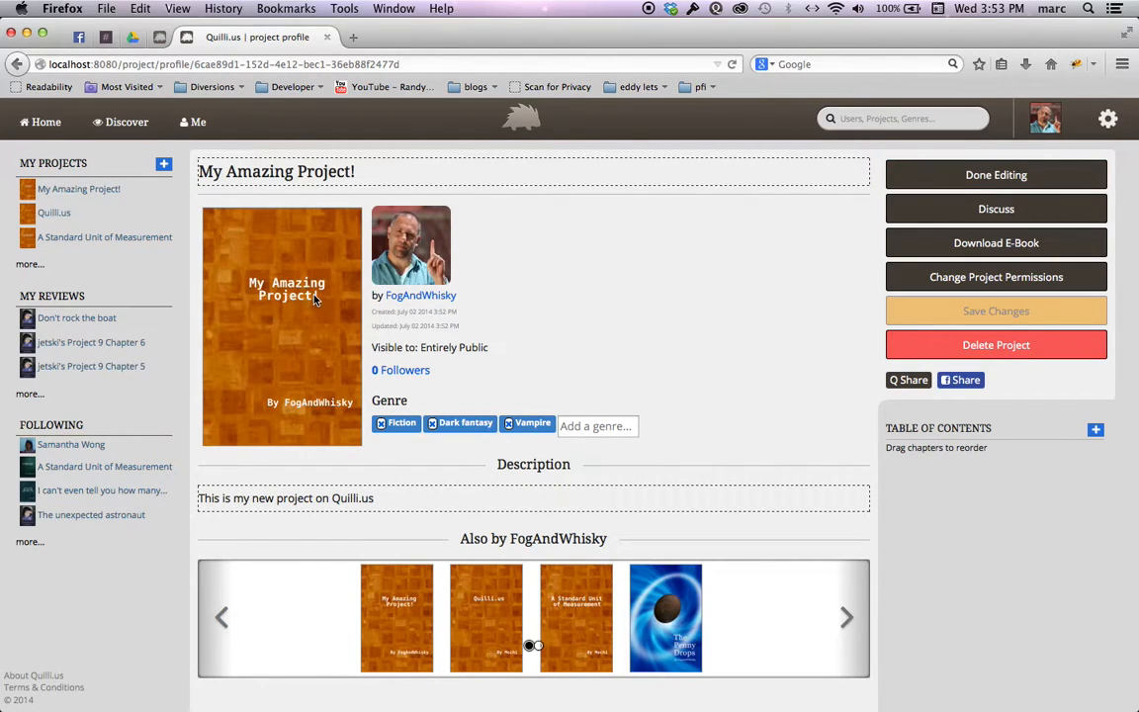
mouse_move(263, 280)
left_click(929, 172)
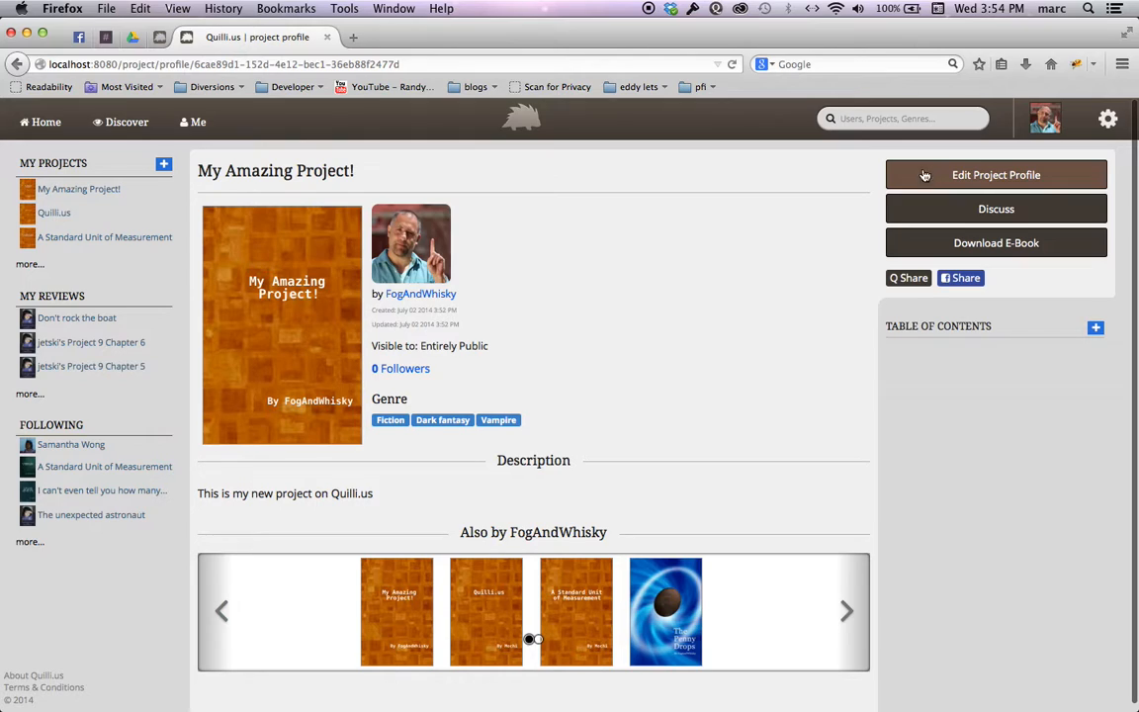
- Create a new chapter titled "First Chapter" with the Story type in the project
left_click(1095, 330)
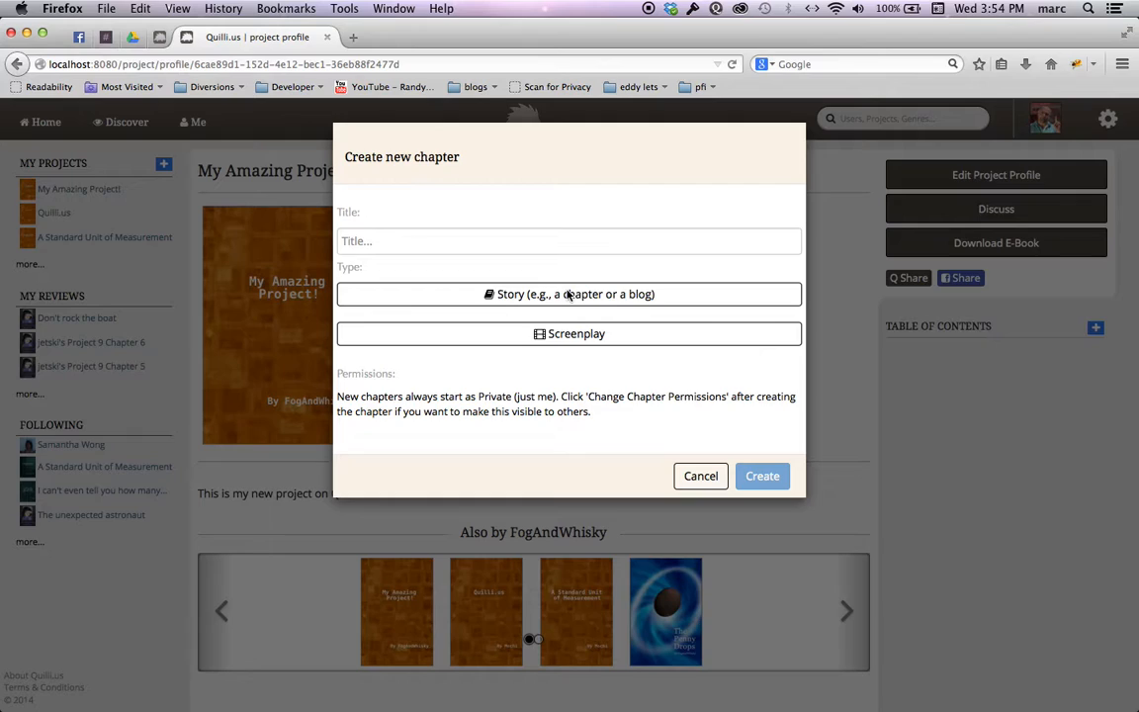
left_click(381, 240)
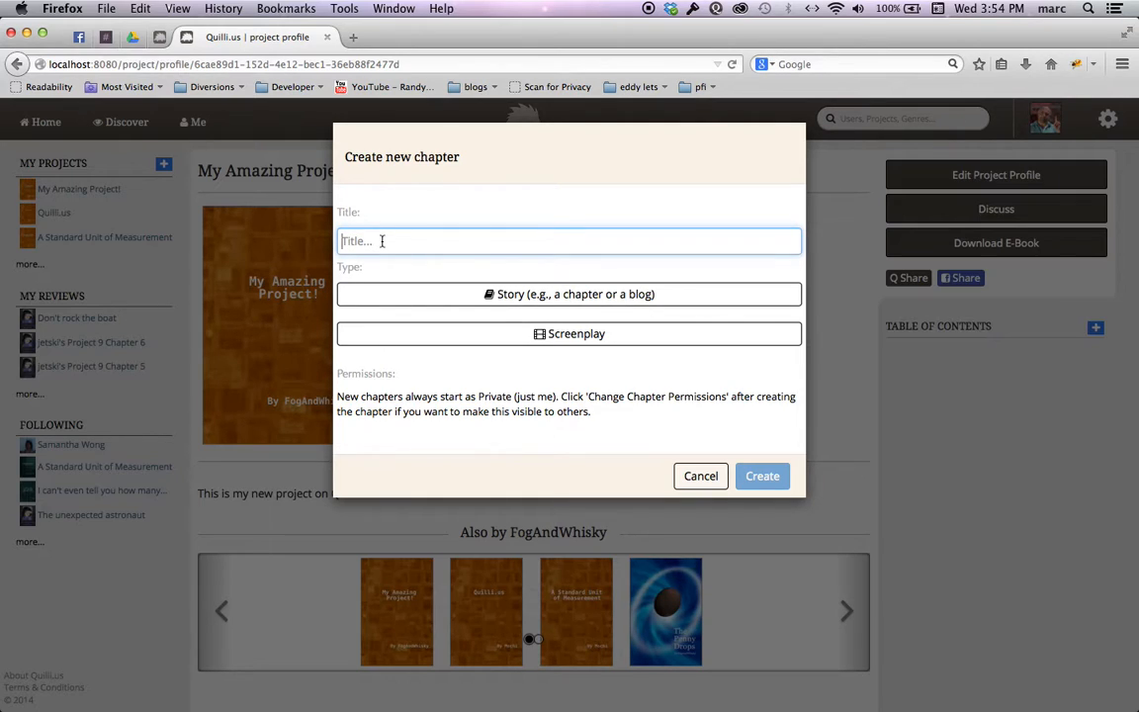
type("First Chapter")
left_click(480, 294)
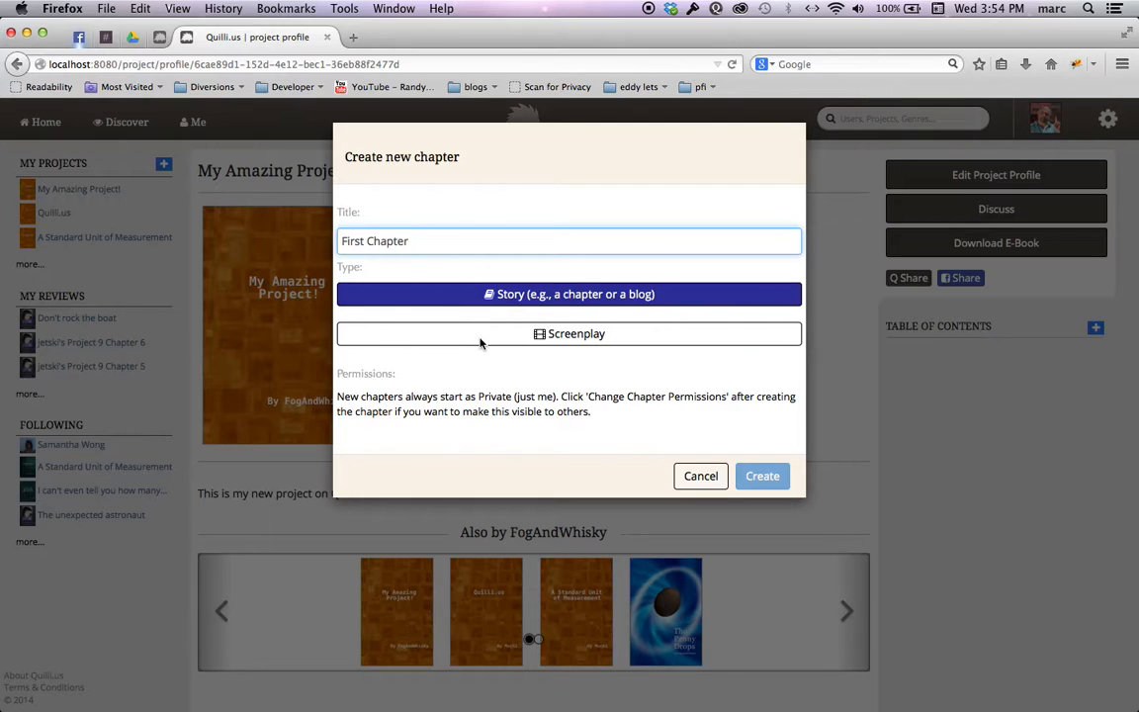
left_click(481, 332)
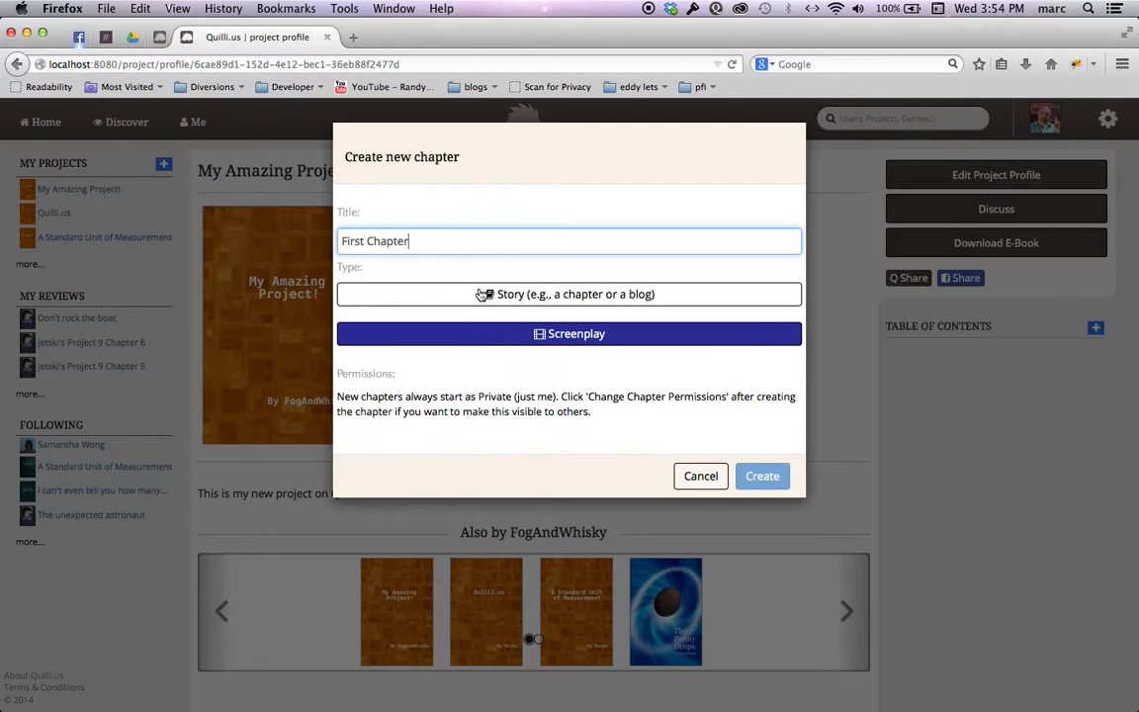
left_click(482, 294)
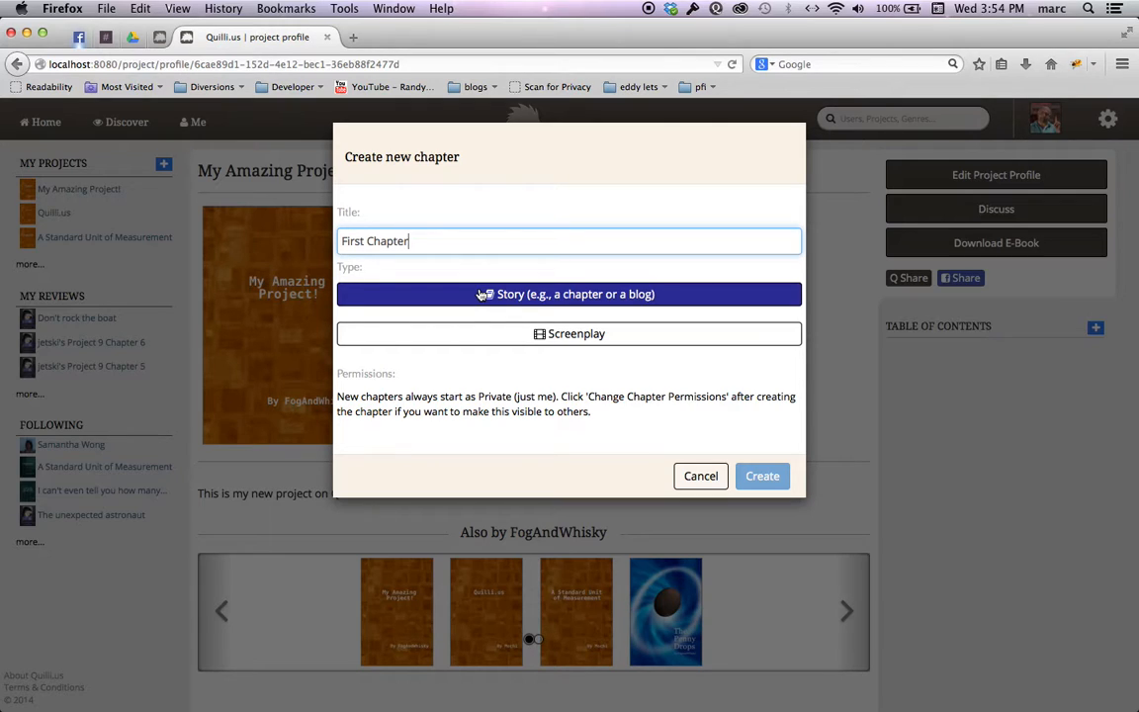
left_click(486, 333)
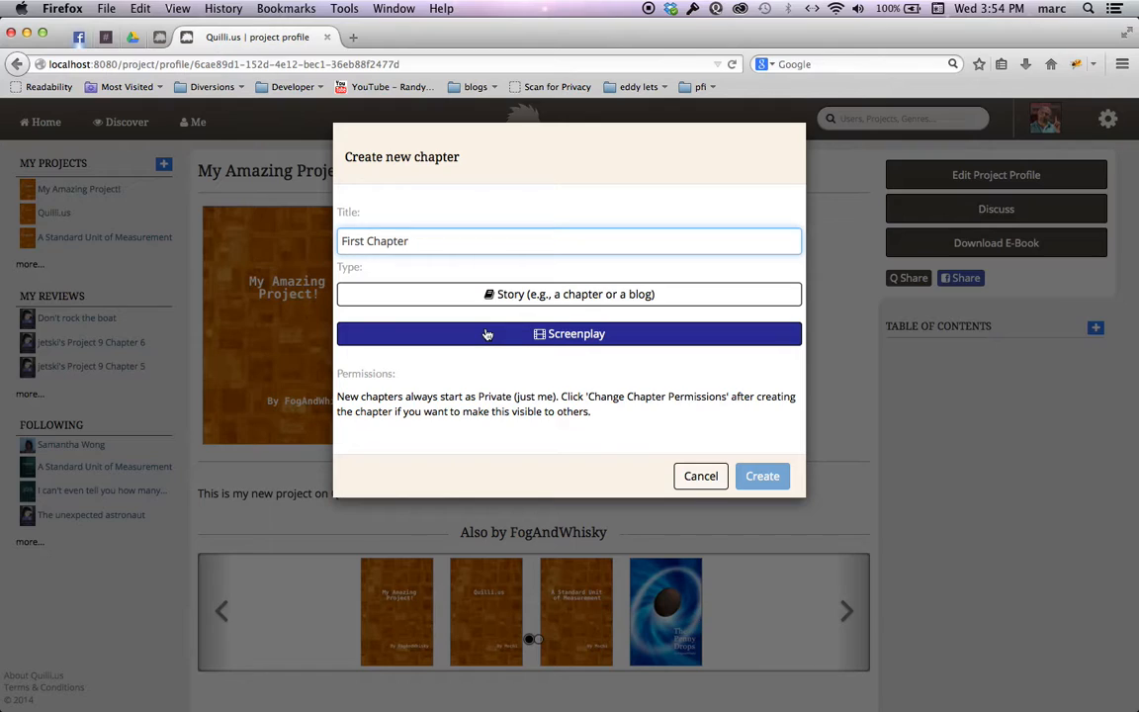
left_click(469, 294)
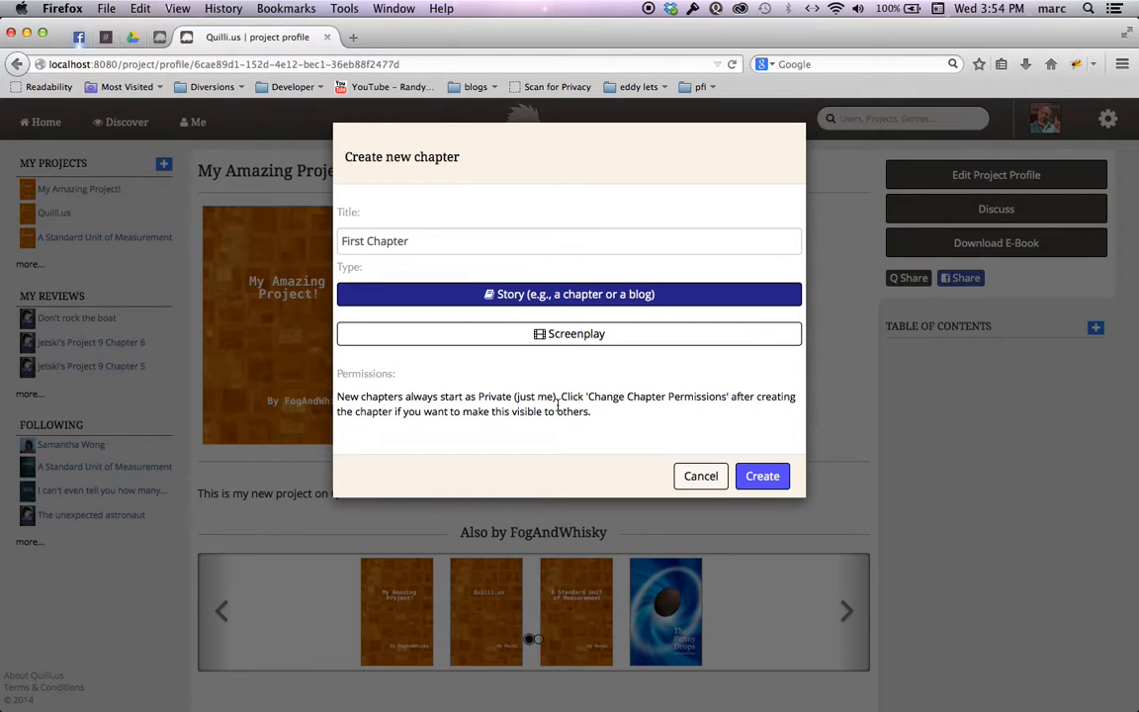
left_click_drag(513, 395, 670, 395)
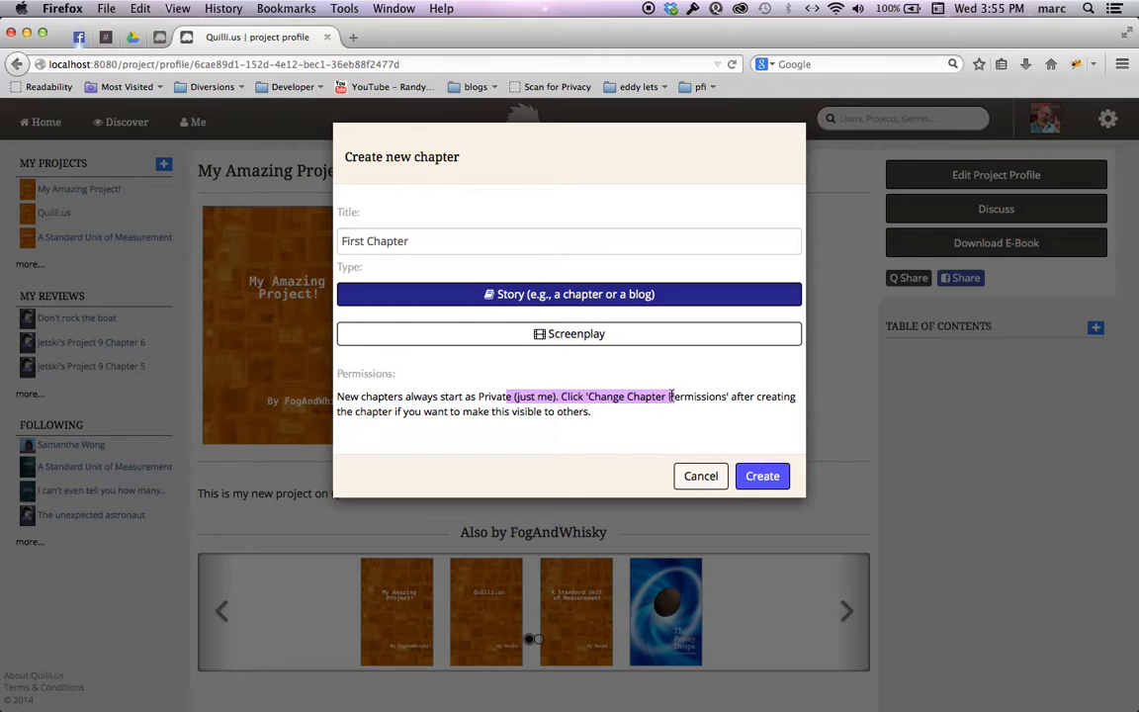
left_click(670, 397)
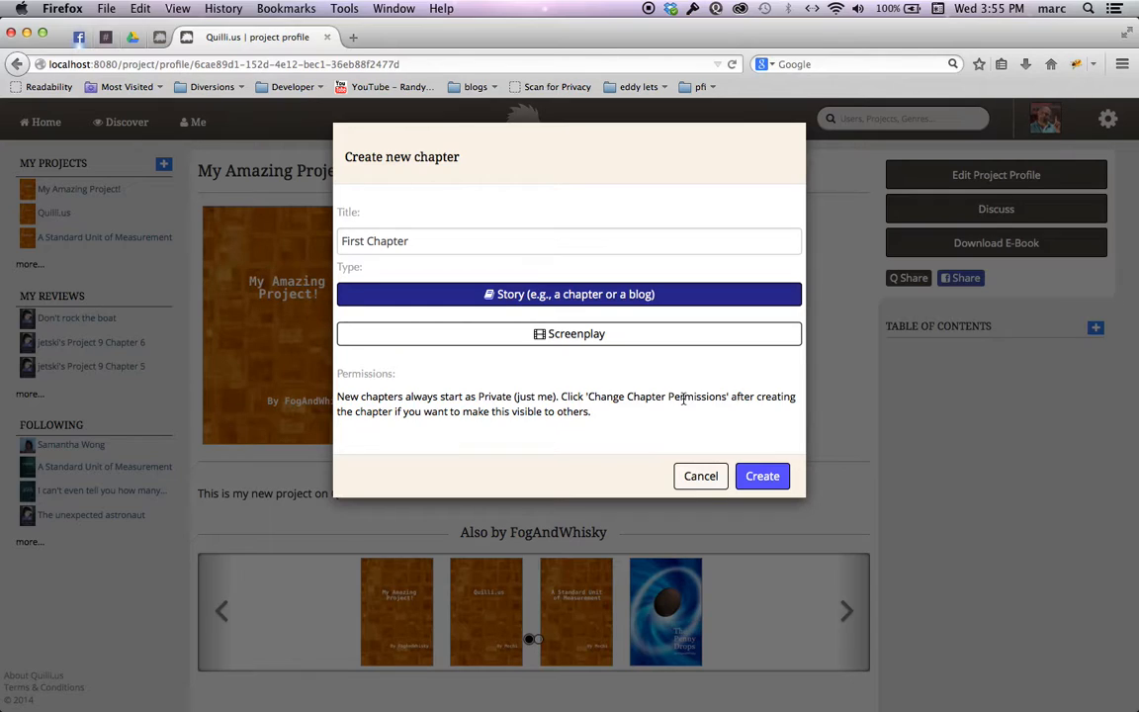
left_click(762, 475)
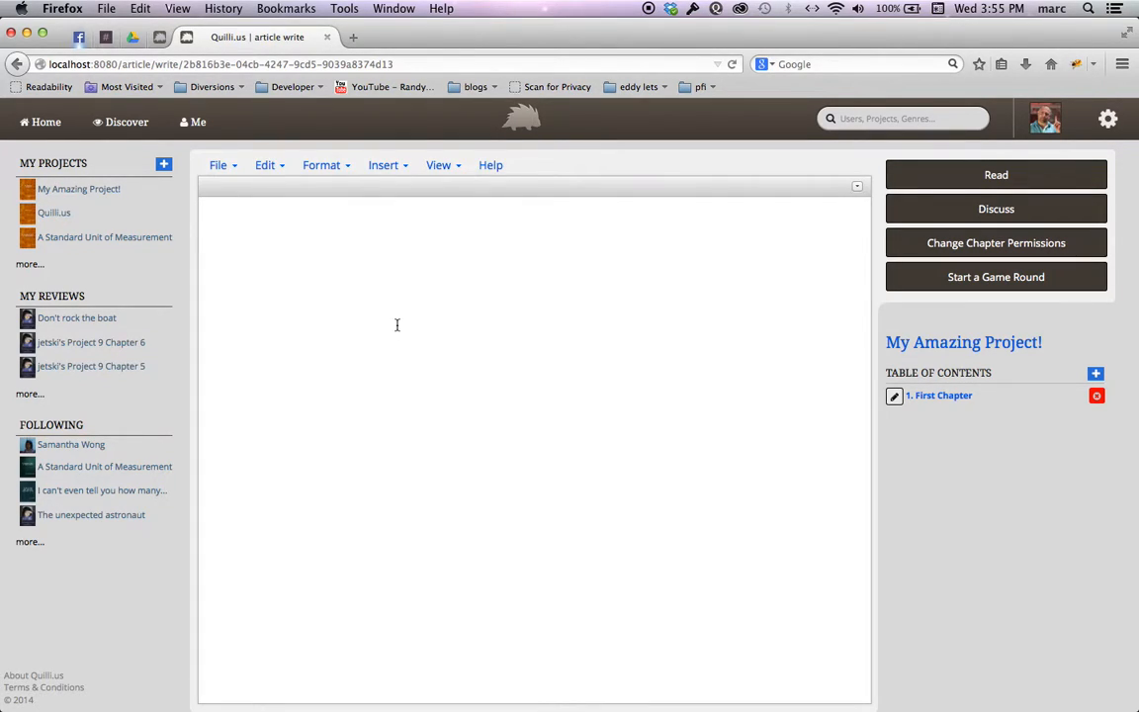
- Write "This is a story of a lovely lady..." in the chapter body and save the chapter
left_click(397, 324)
type("This is a story of a lovely lady...")
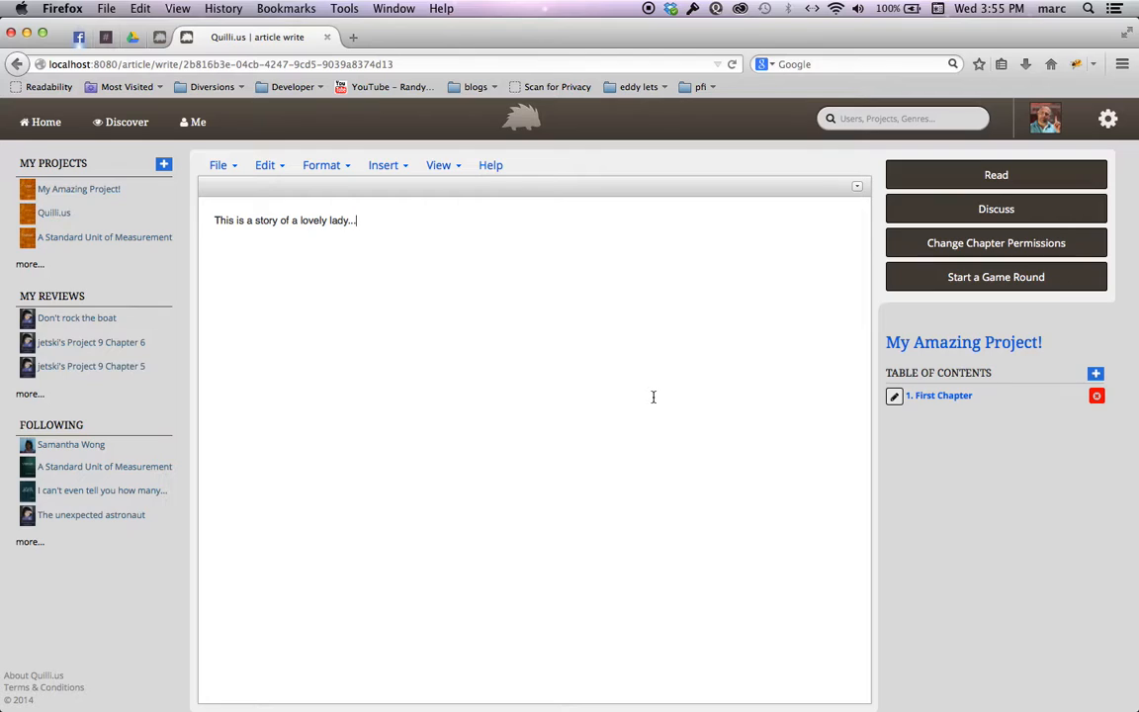
left_click(222, 168)
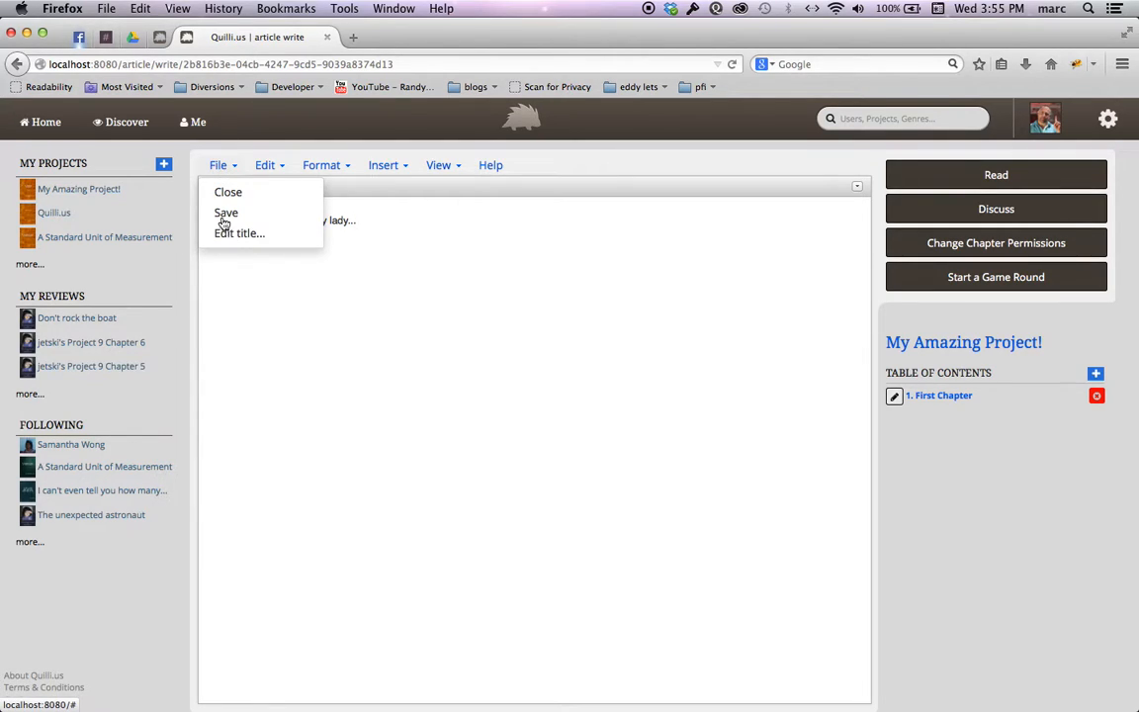
left_click(224, 214)
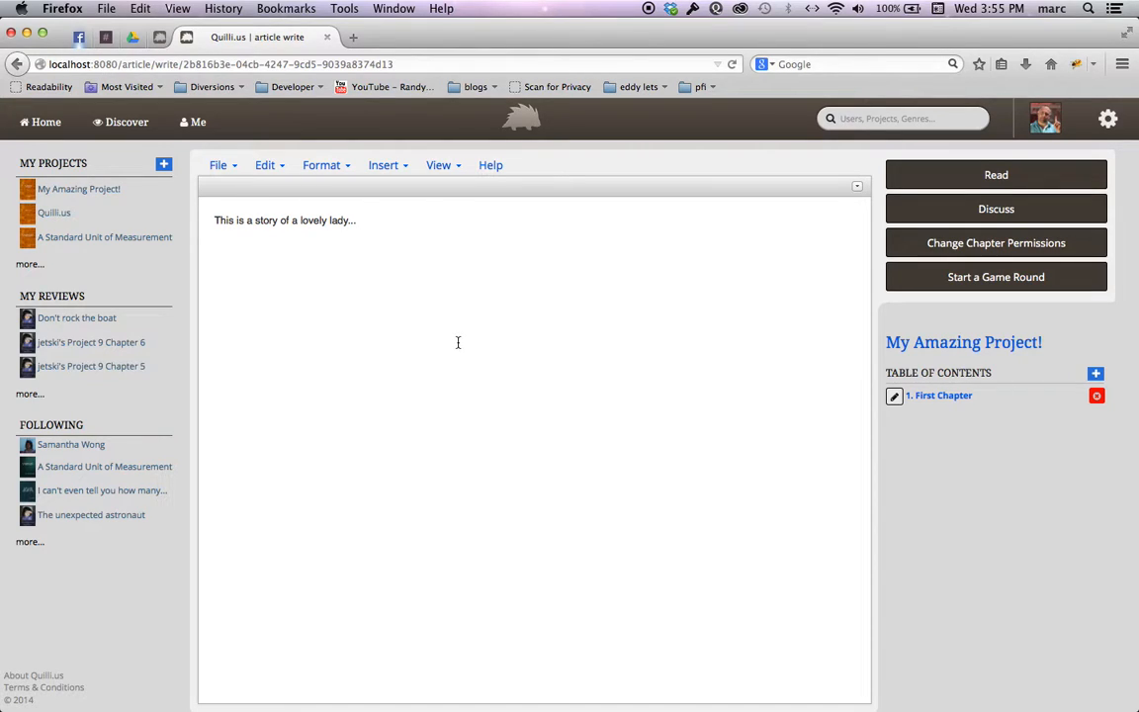
- Add the text "who was bringing..." a few lines below the first sentence of the chapter
left_click(419, 285)
key("Return")
key("Return")
type("who was bringing...")
- Examine the chapter's visibility permission options and its file commands without changing anything
left_click(960, 247)
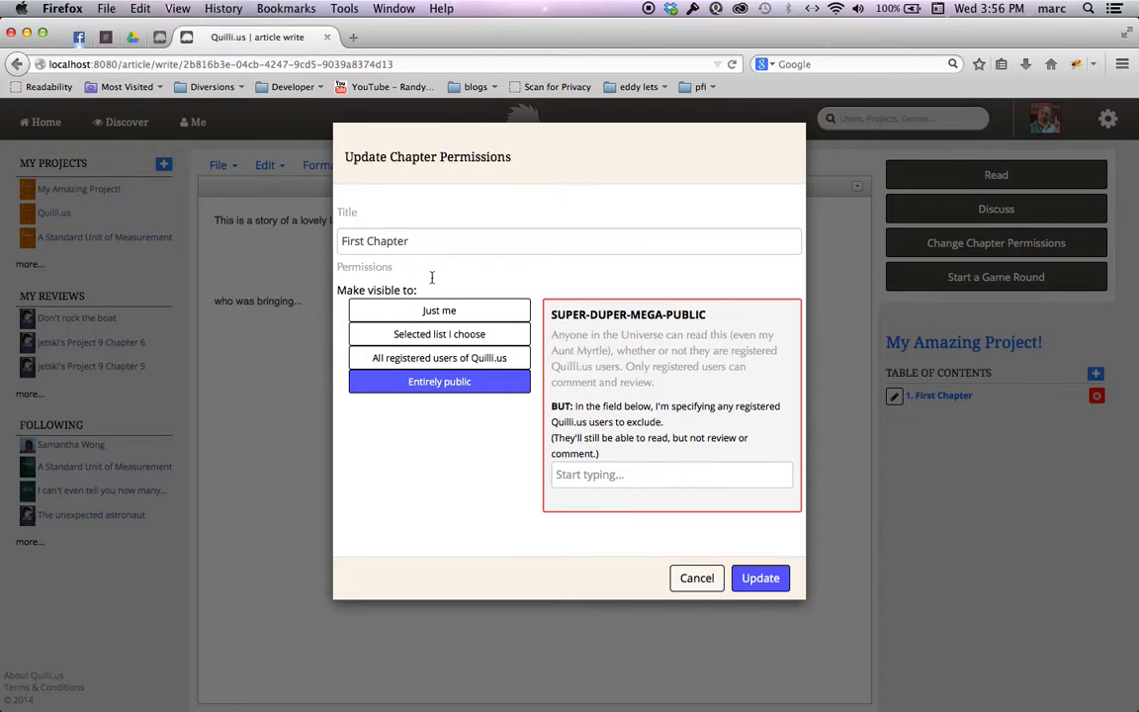
left_click(695, 578)
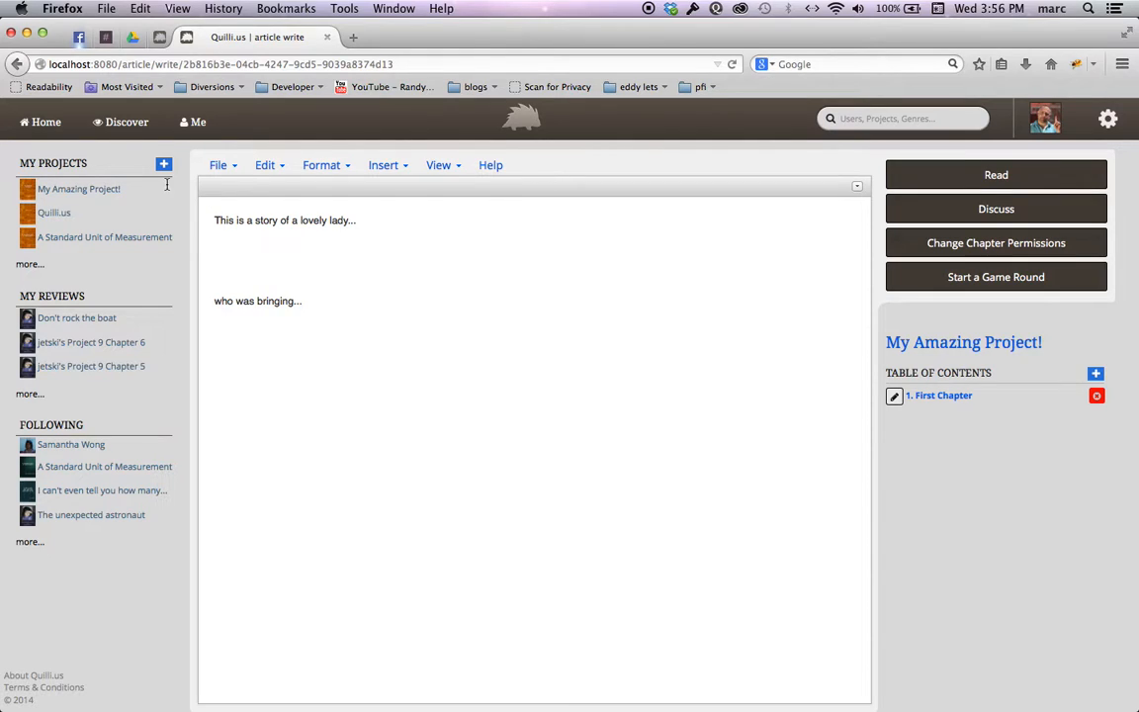
left_click(223, 168)
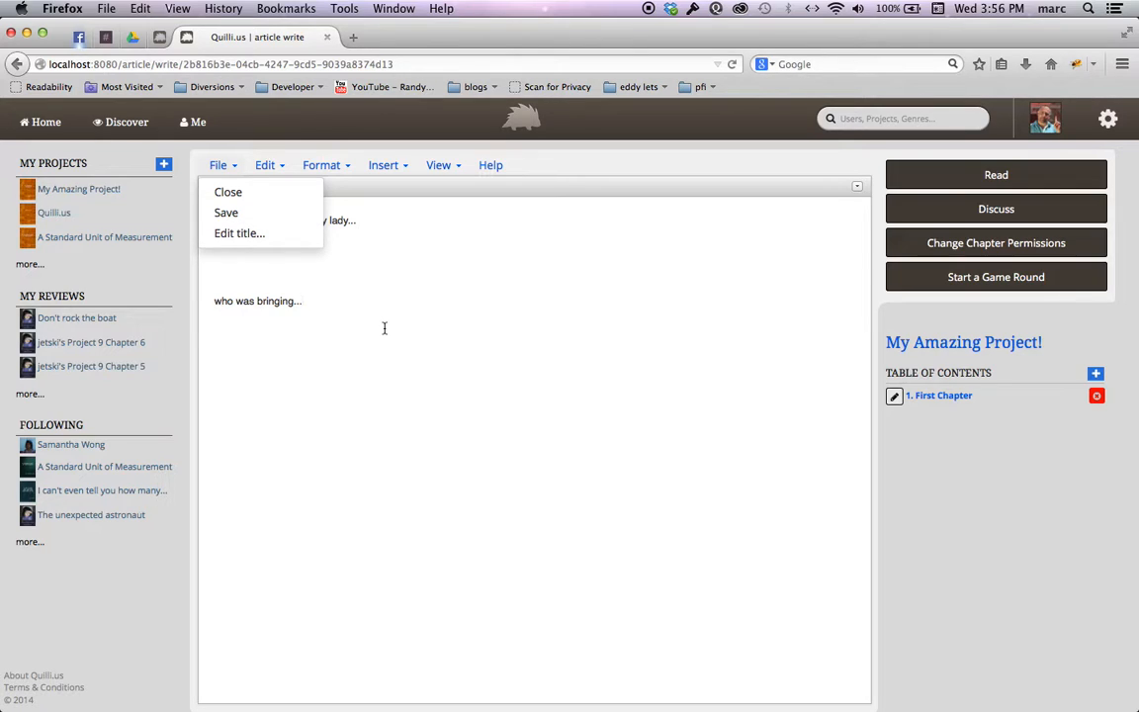
left_click(220, 166)
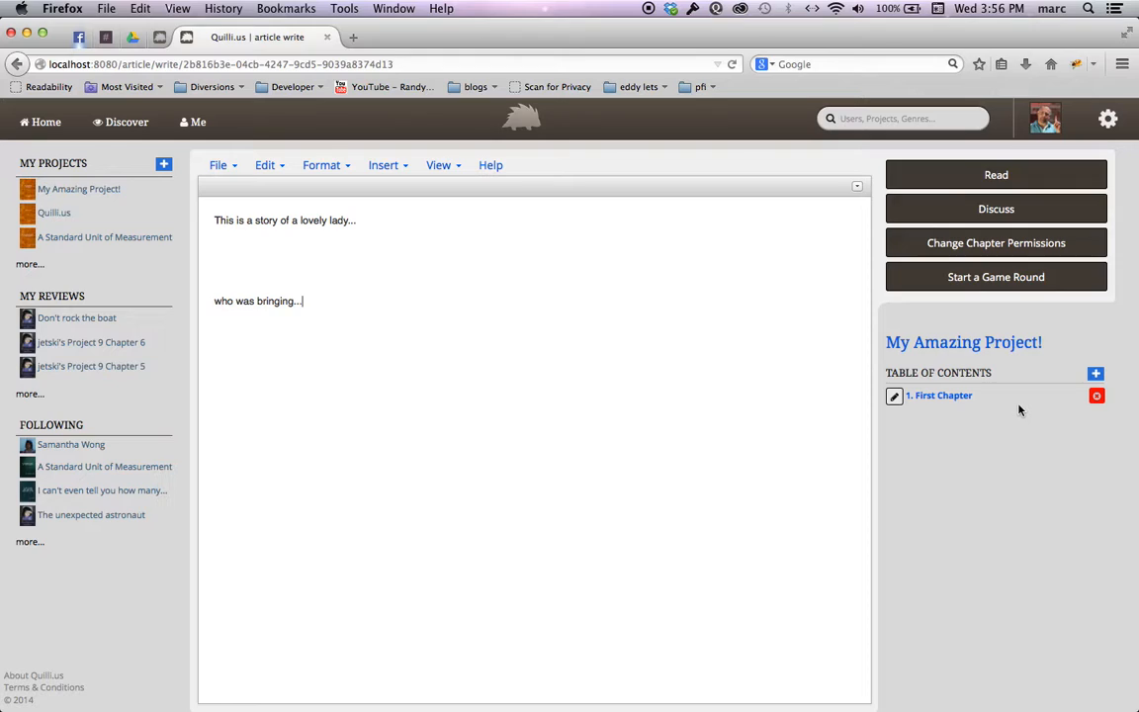
- Delete "First Chapter" from the project's table of contents and confirm the deletion
left_click(1099, 396)
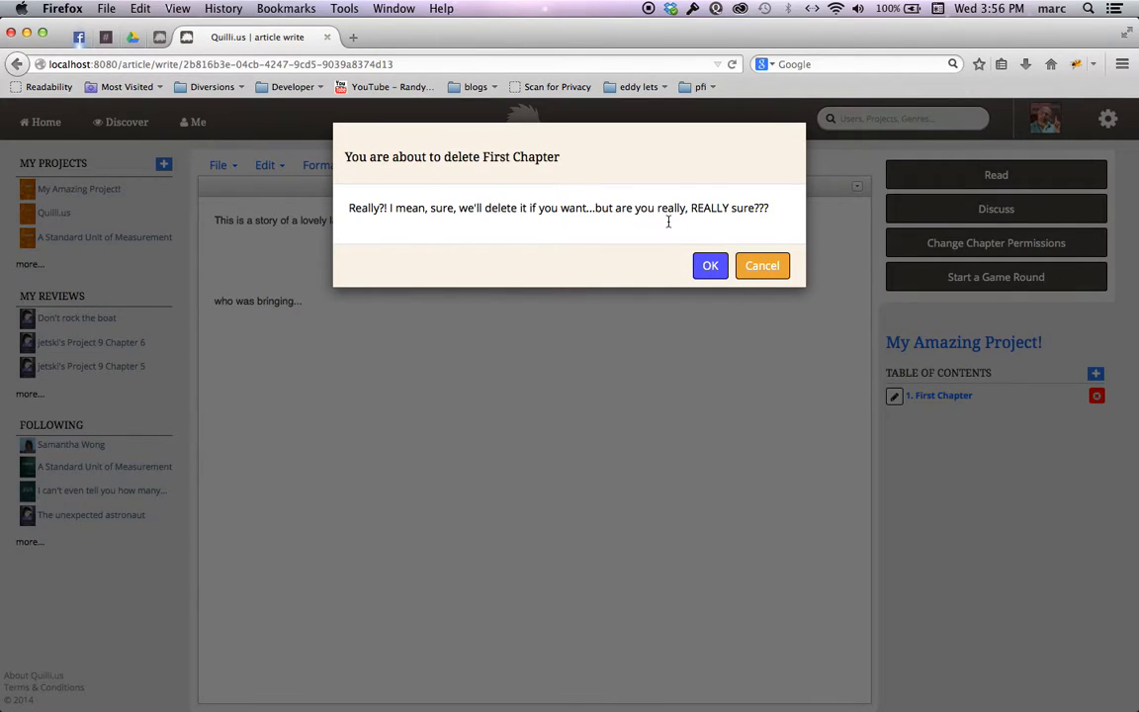
left_click(710, 273)
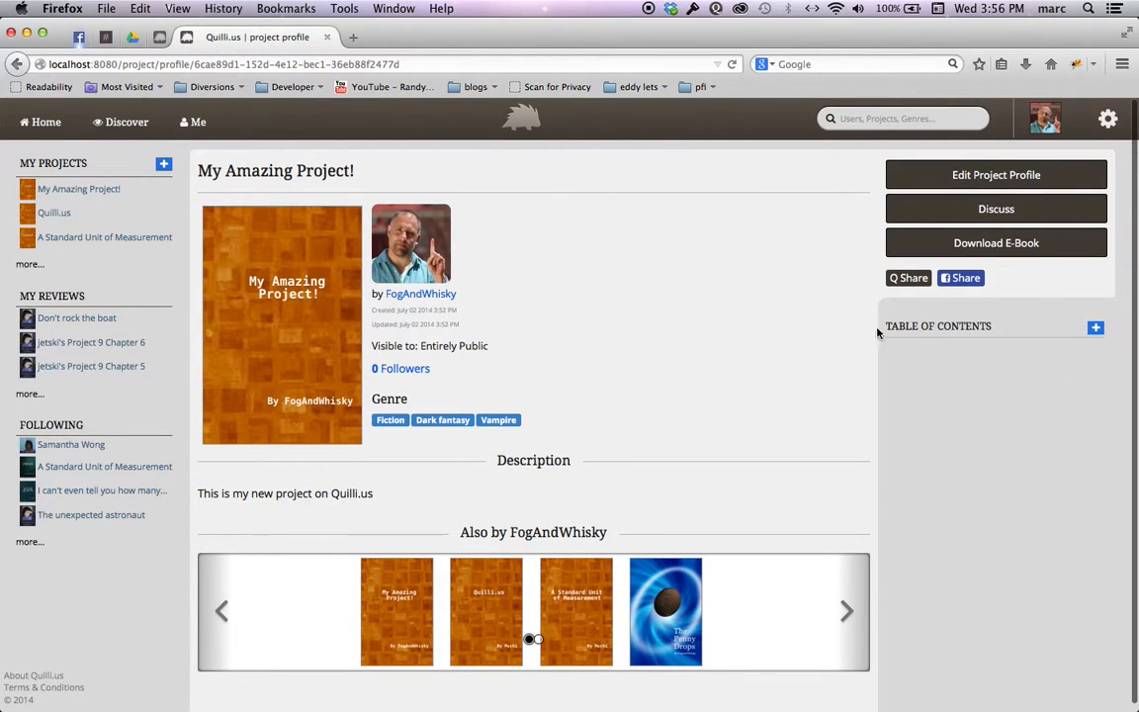
- Open the project profile for editing and delete the whole project "My Amazing Project!", confirming the deletion
left_click(969, 179)
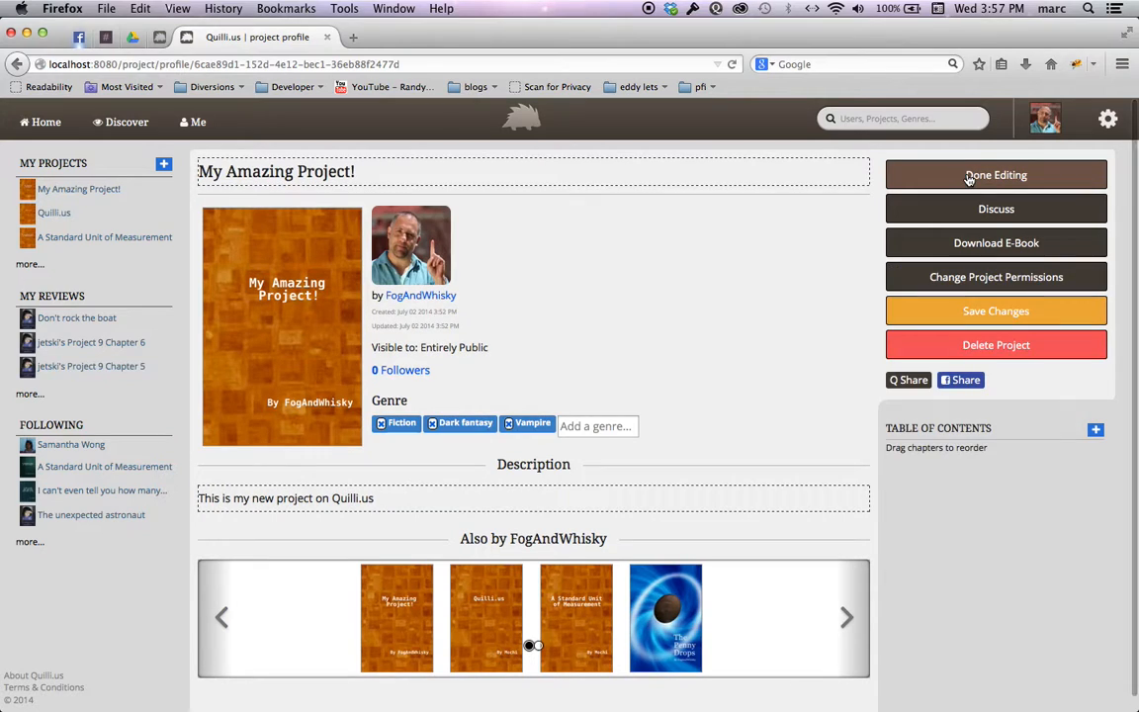
left_click(989, 346)
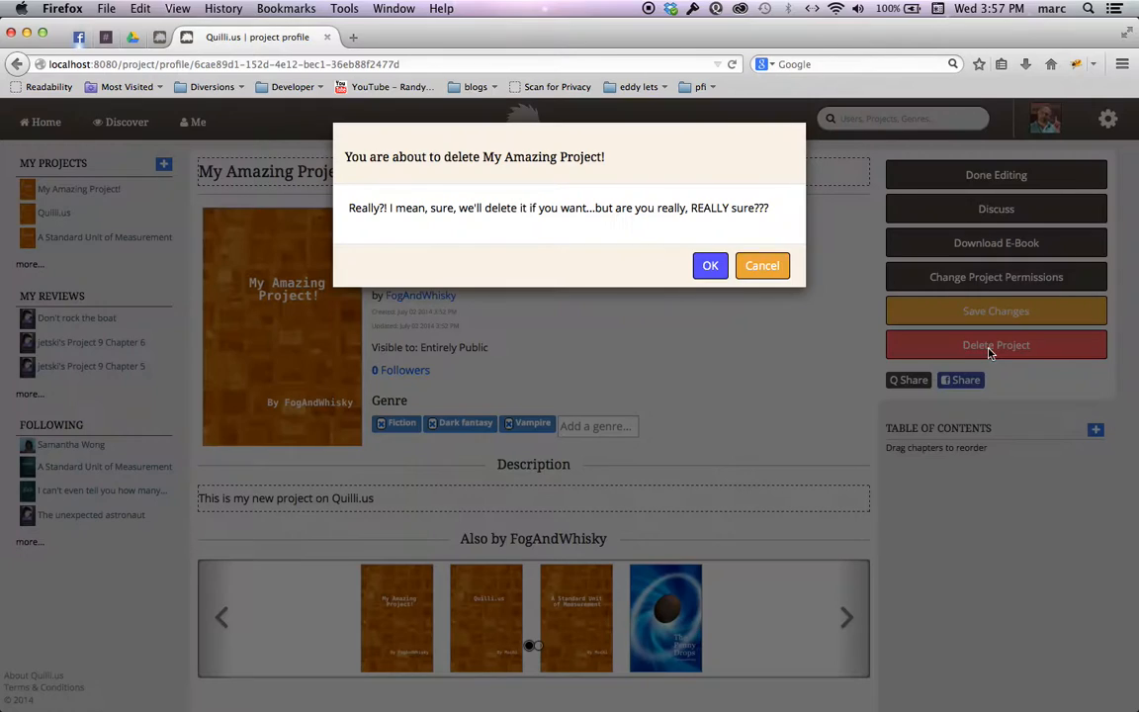
left_click(711, 267)
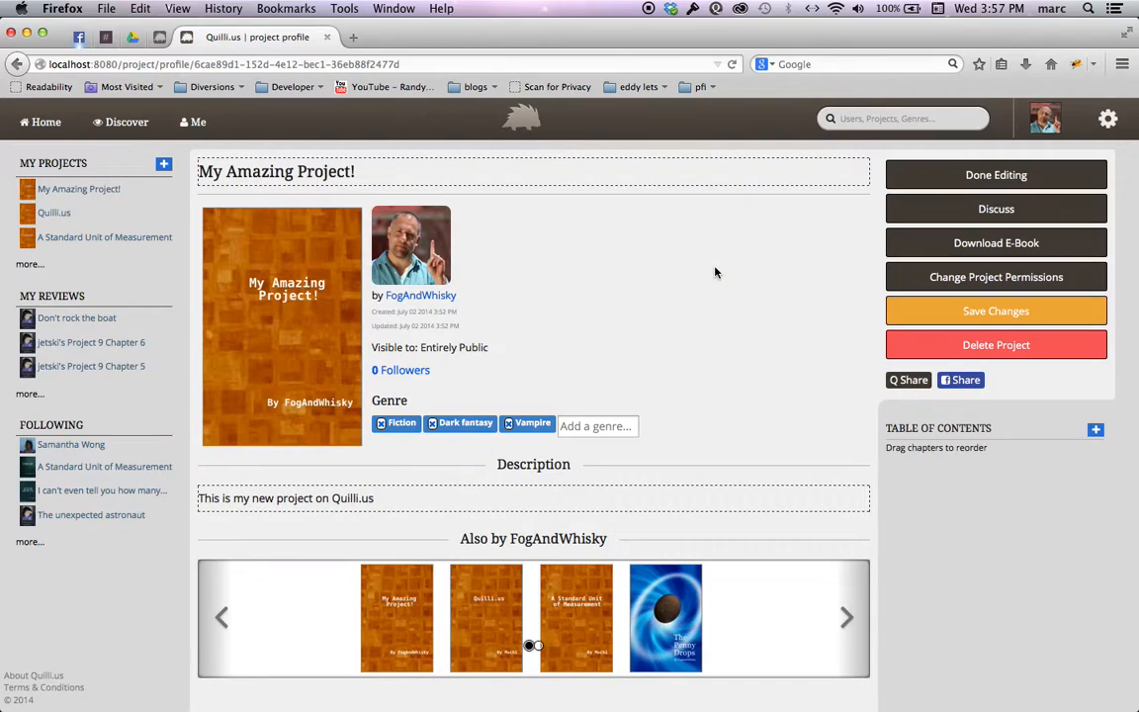